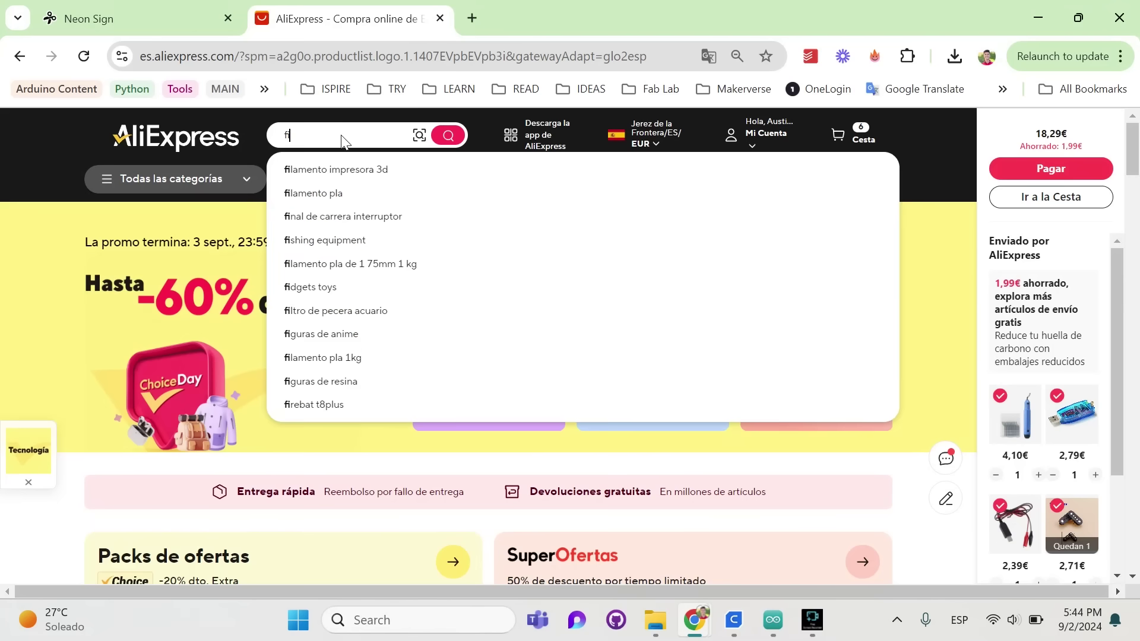
- Search AliExpress for 'filament leds' and pick the flexible DC3V listing's 300mm 1pcs option
type("ilament leds")
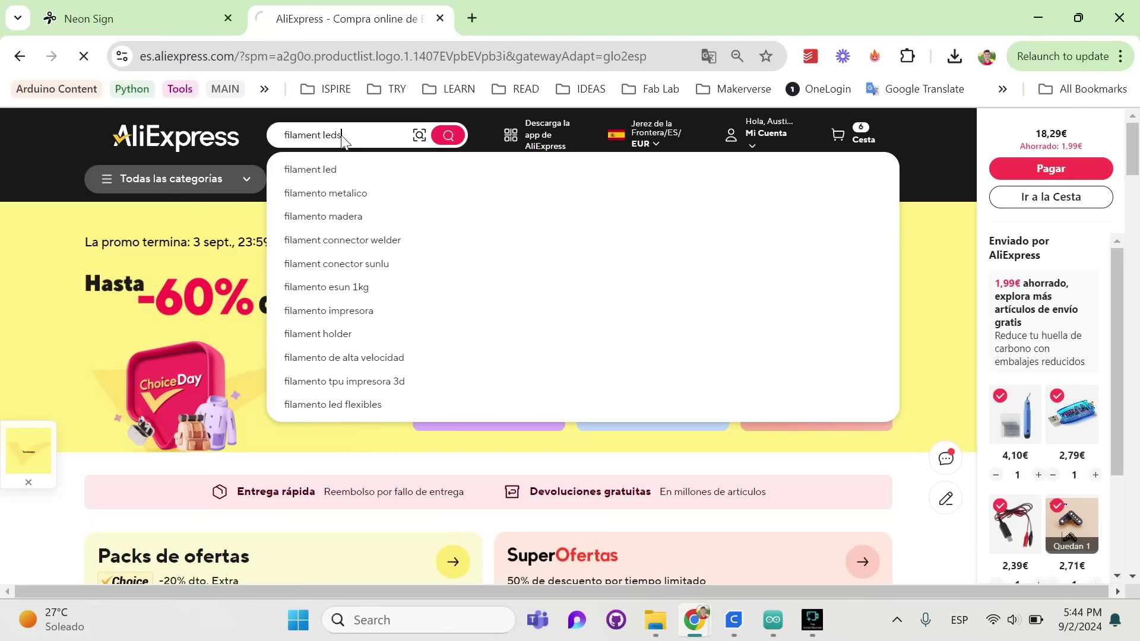
key("Return")
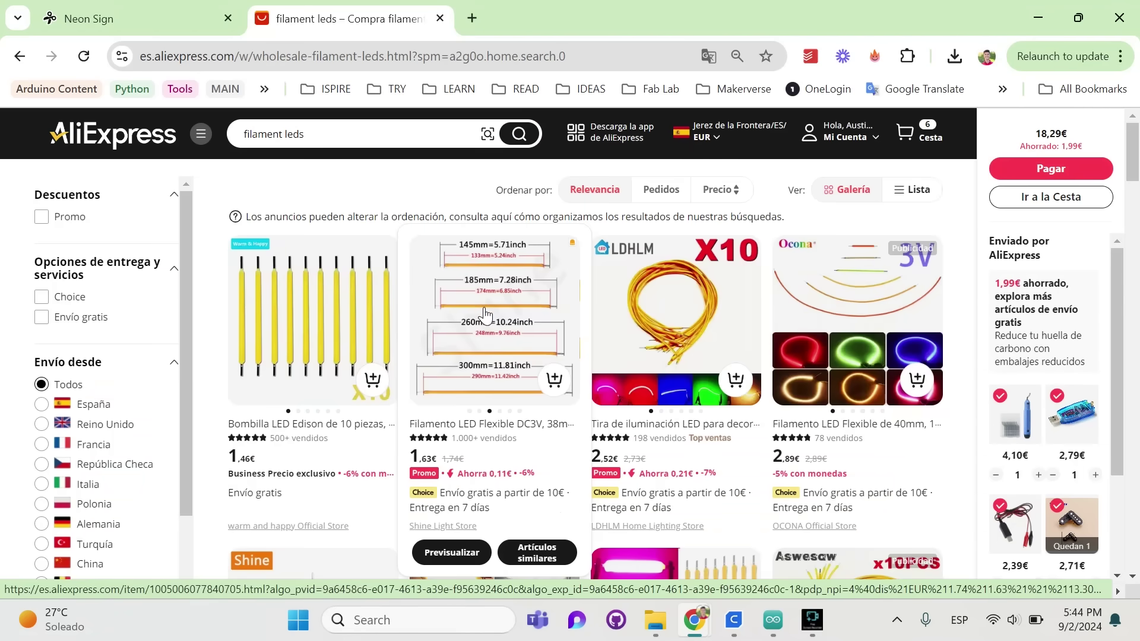
left_click(481, 433)
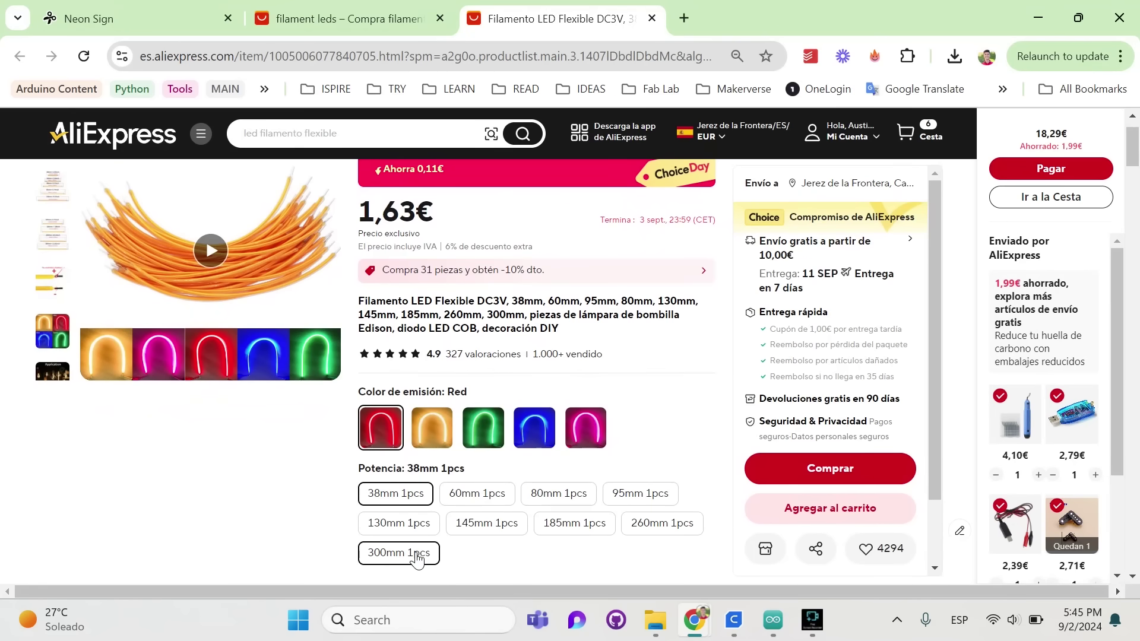
left_click(418, 554)
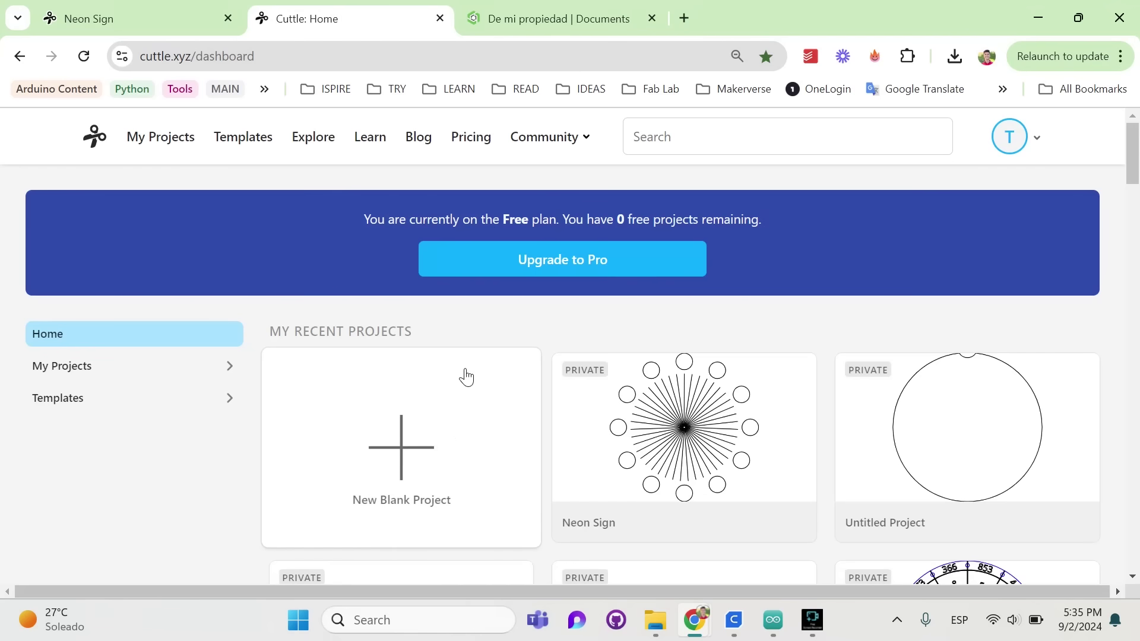
- Reload cuttle.xyz so the Cuttle dashboard lists the recent projects, including Neon Sign
left_click(547, 25)
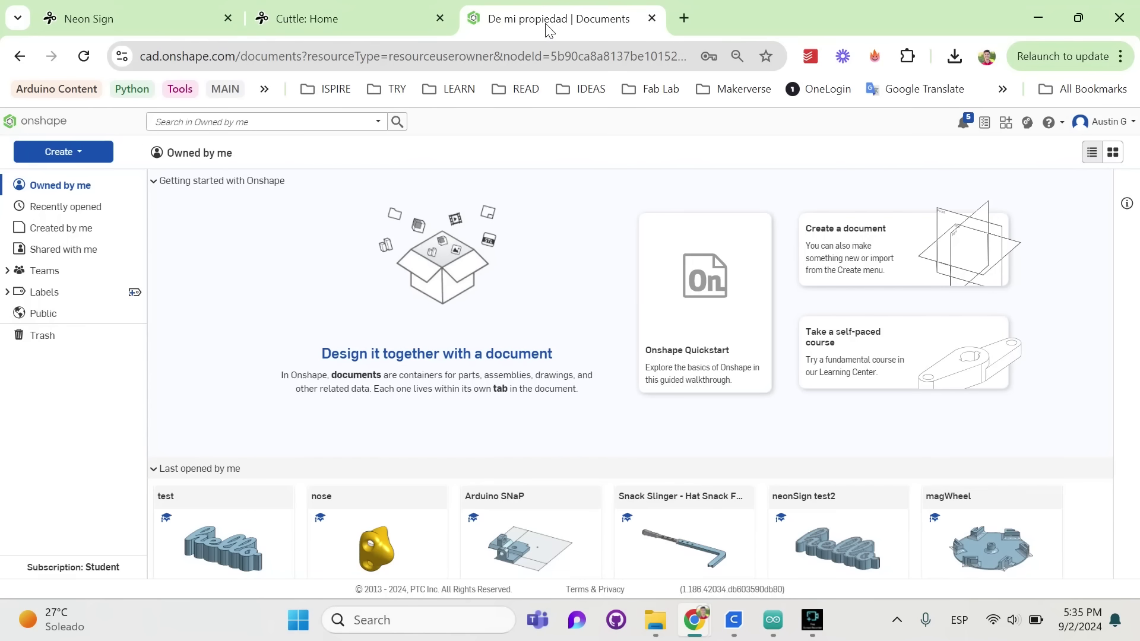
left_click(446, 14)
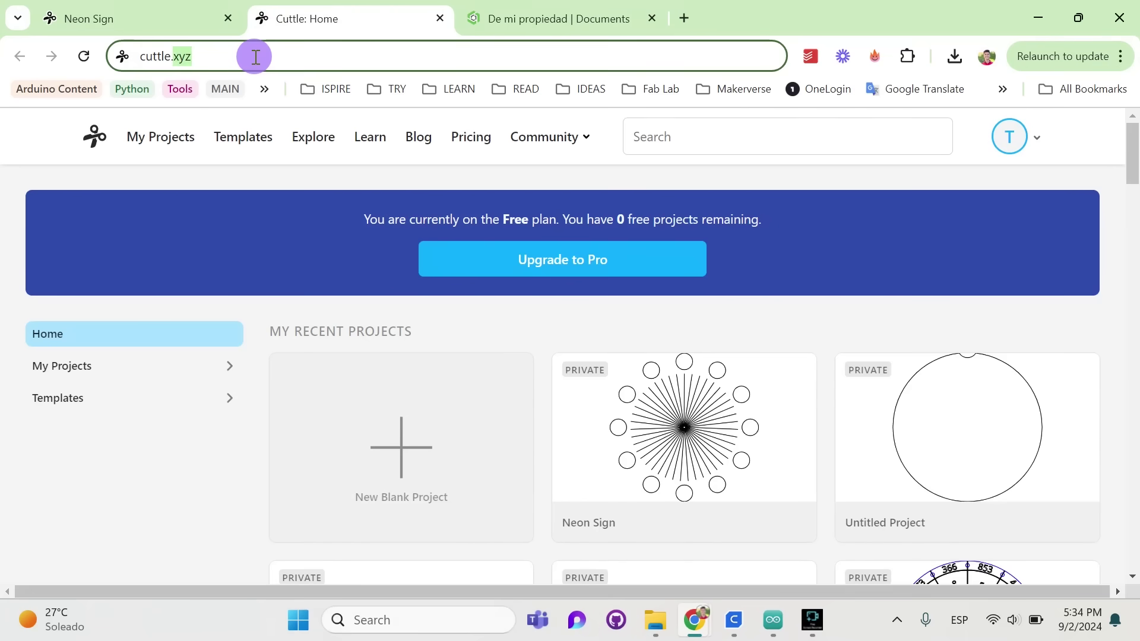
type("xyz")
left_click_drag(201, 57, 117, 56)
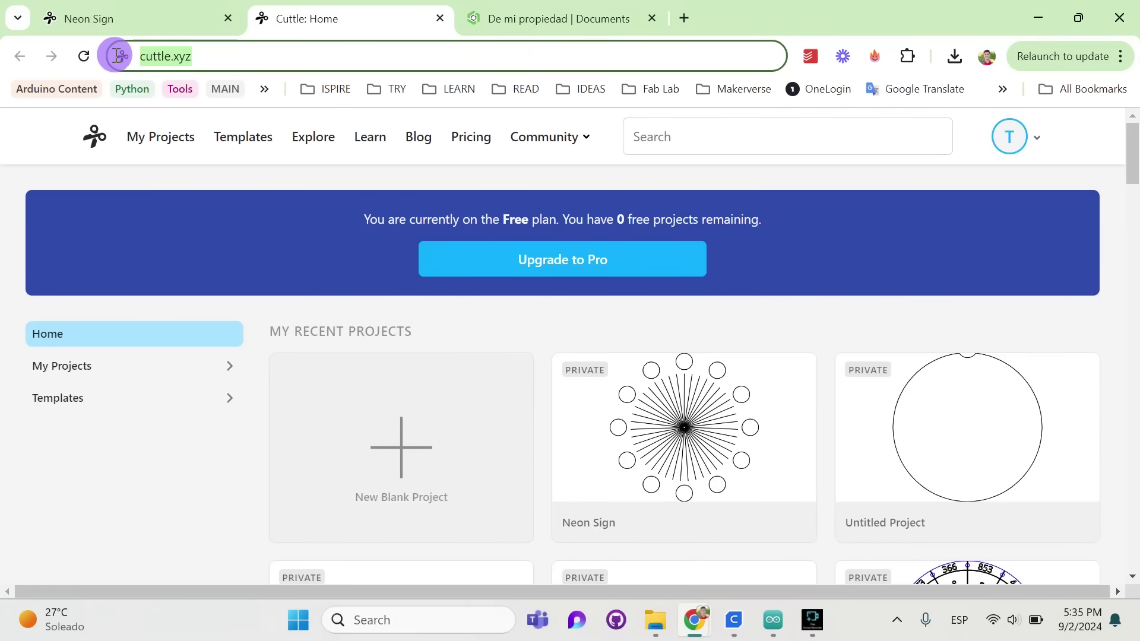
key("Return")
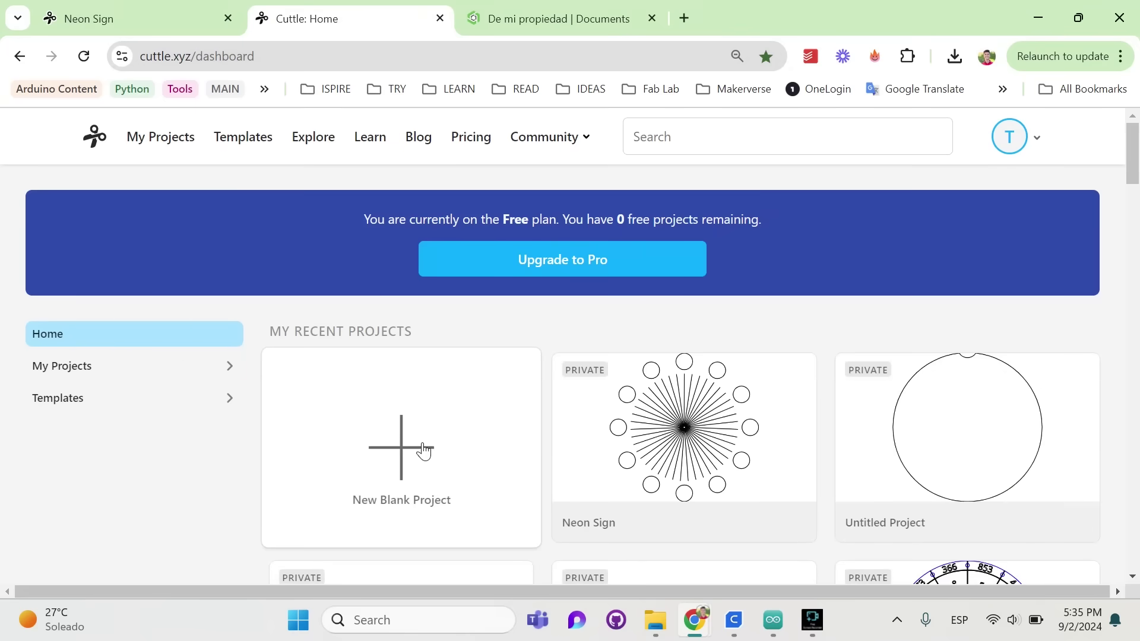
- Close the extra Cuttle home tab and add a Text shape reading 'hello' to the canvas
key("ctrl+w")
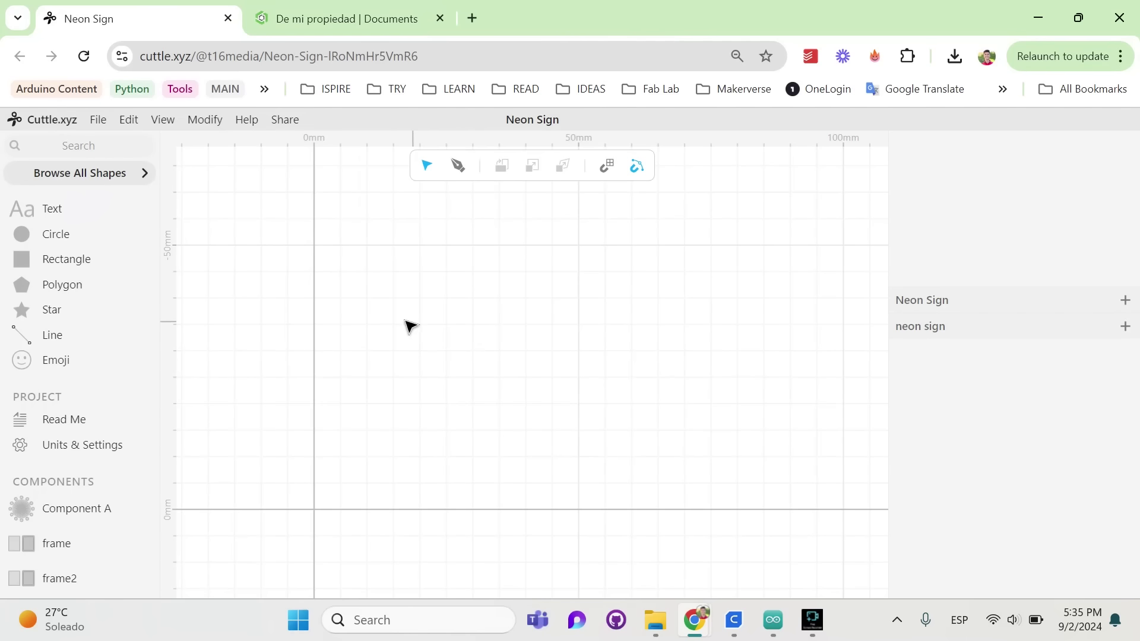
left_click_drag(80, 209, 348, 469)
scroll(964, 500, "down", 2)
scroll(964, 500, "down", 2)
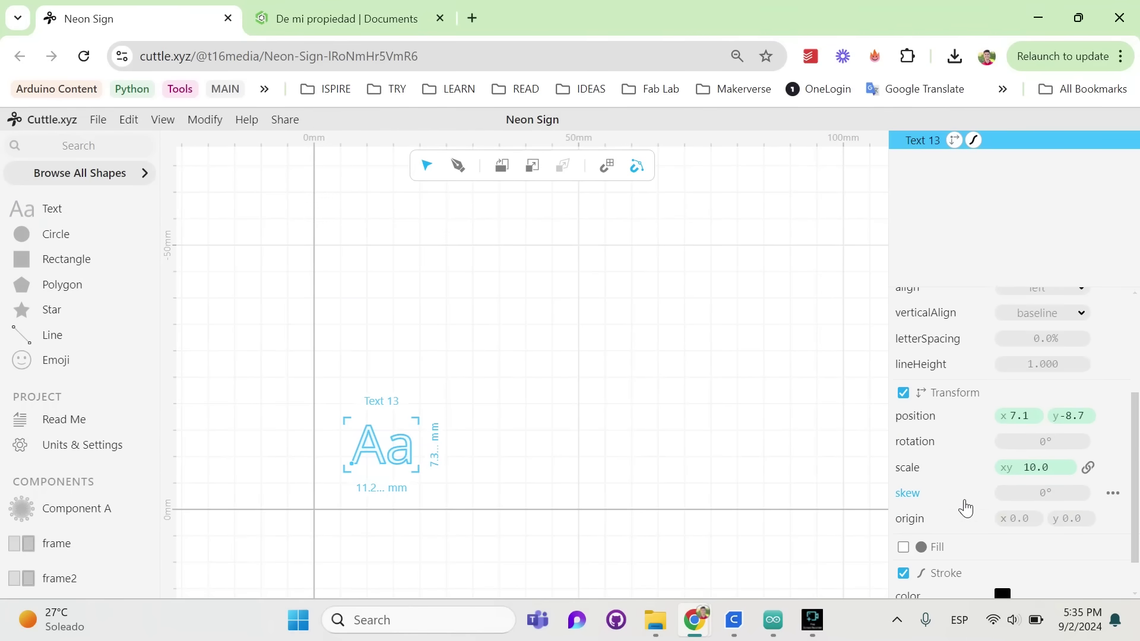
scroll(963, 503, "up", 3)
scroll(965, 505, "up", 2)
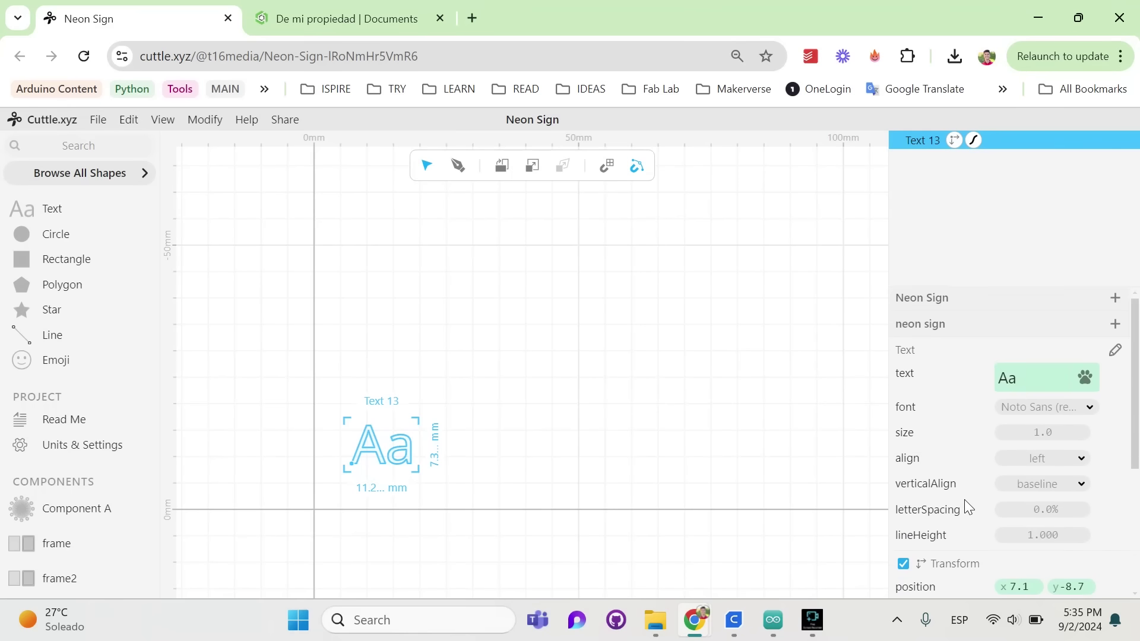
left_click_drag(1039, 379, 960, 409)
type("h")
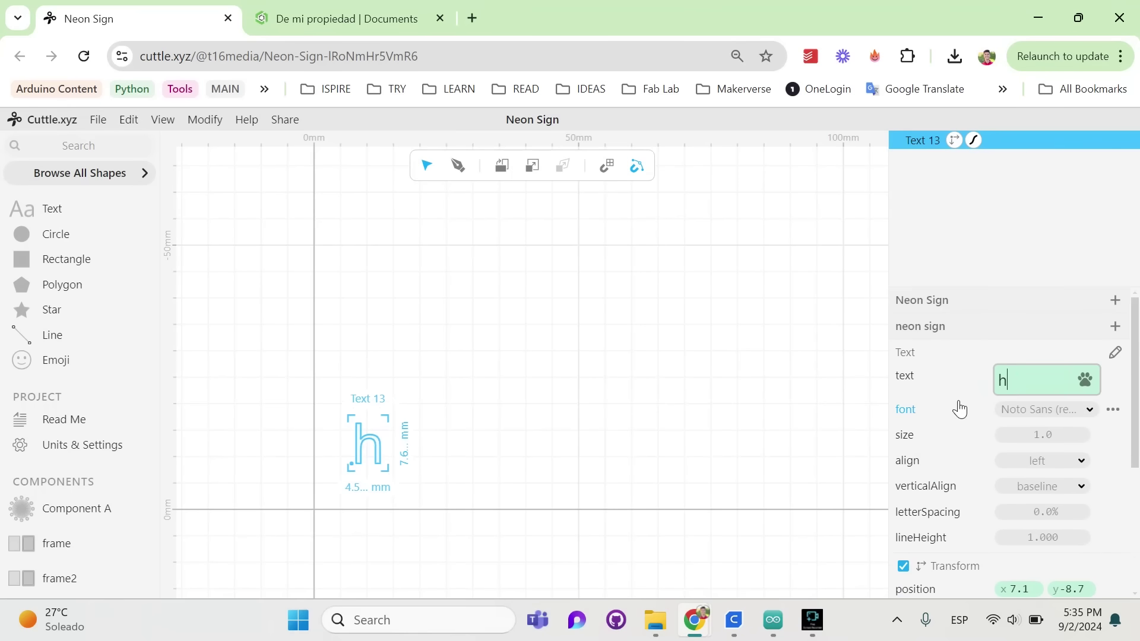
type("ello")
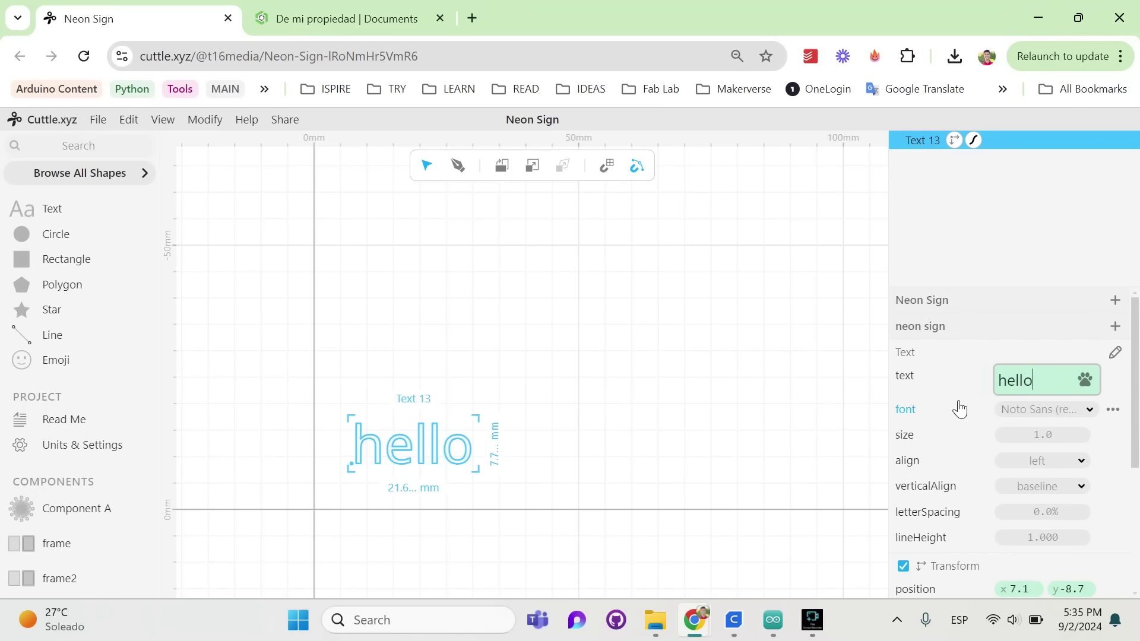
- Set the hello text's font to Pacifico and its width to 60 mm
left_click(1013, 409)
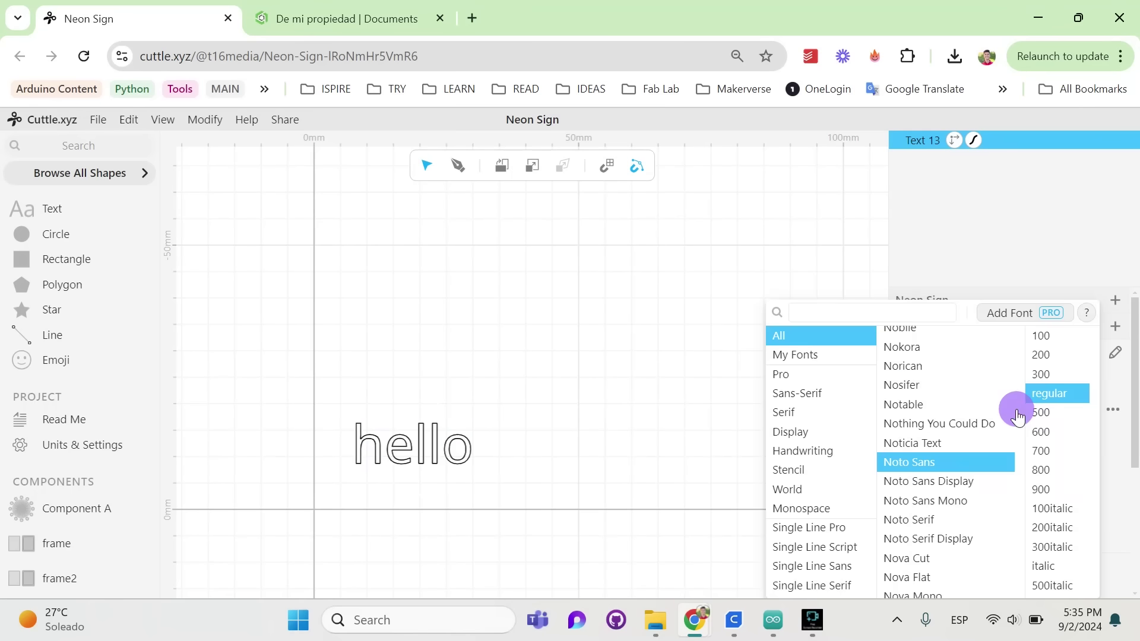
type("paci")
left_click(919, 357)
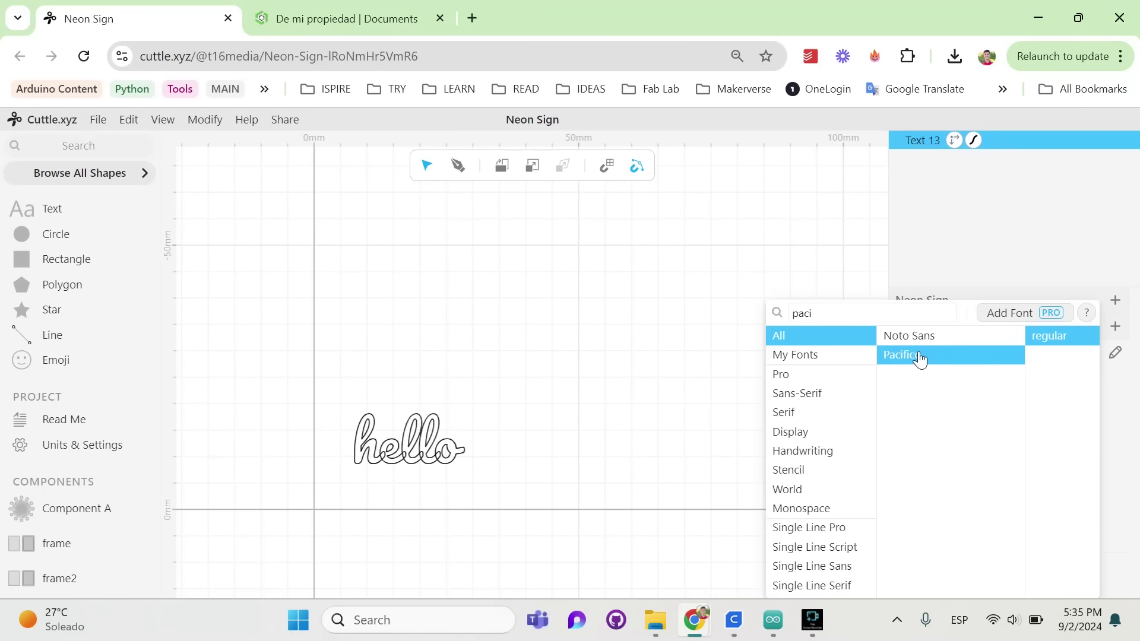
left_click(415, 484)
left_click(417, 486)
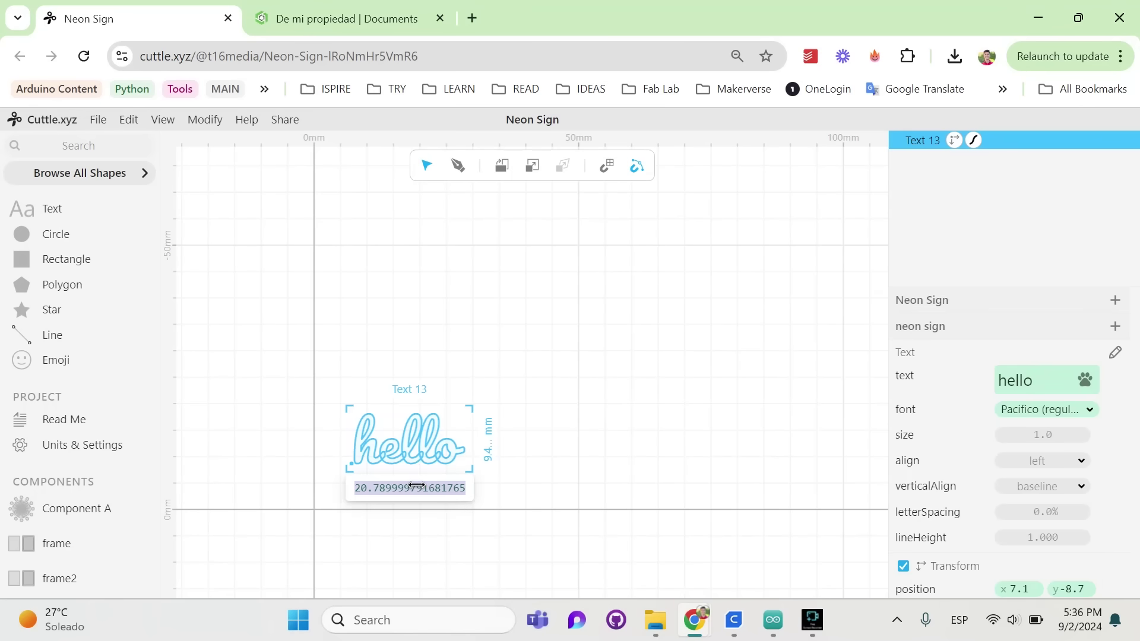
type("60")
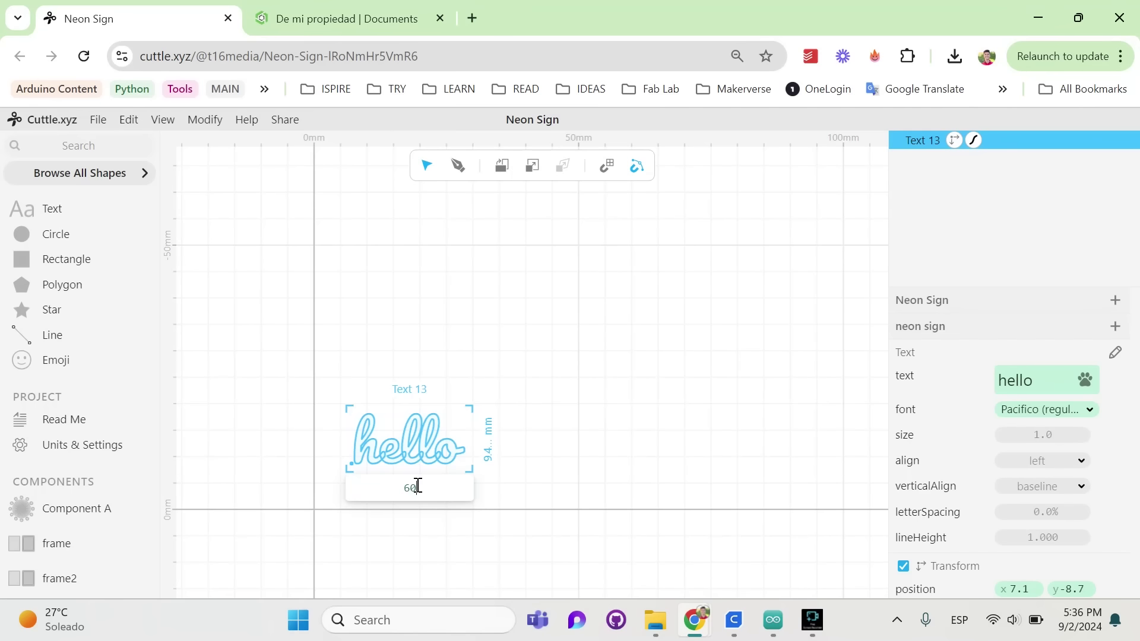
key("Return")
- Weld the hello letters with Boolean Union and add an Outline Stroke of width 0.8
left_click(208, 123)
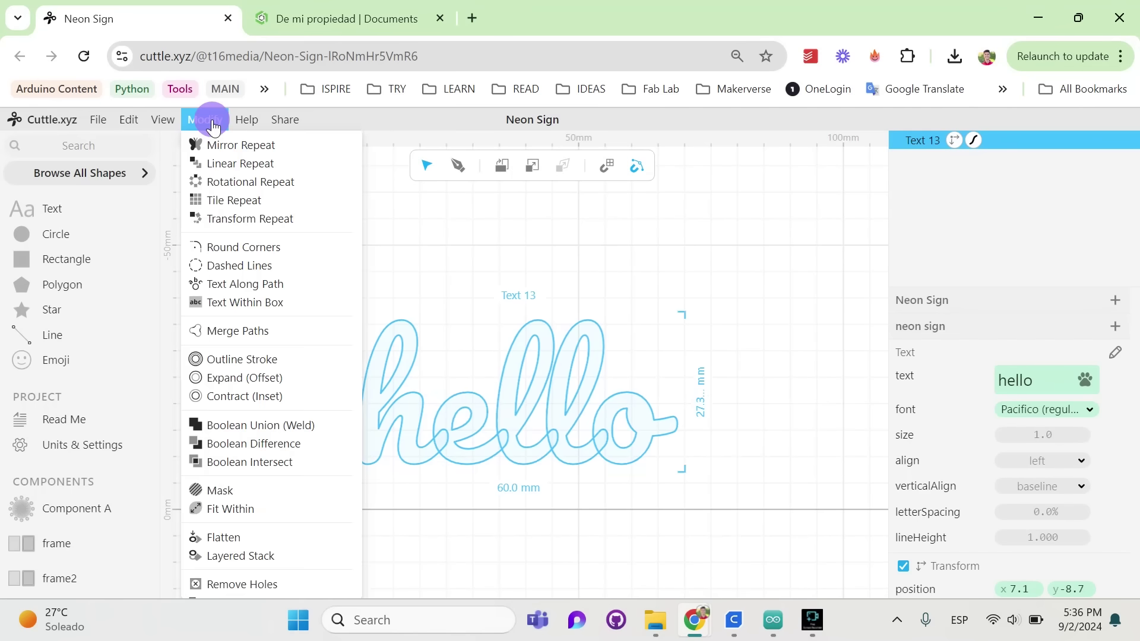
left_click(268, 428)
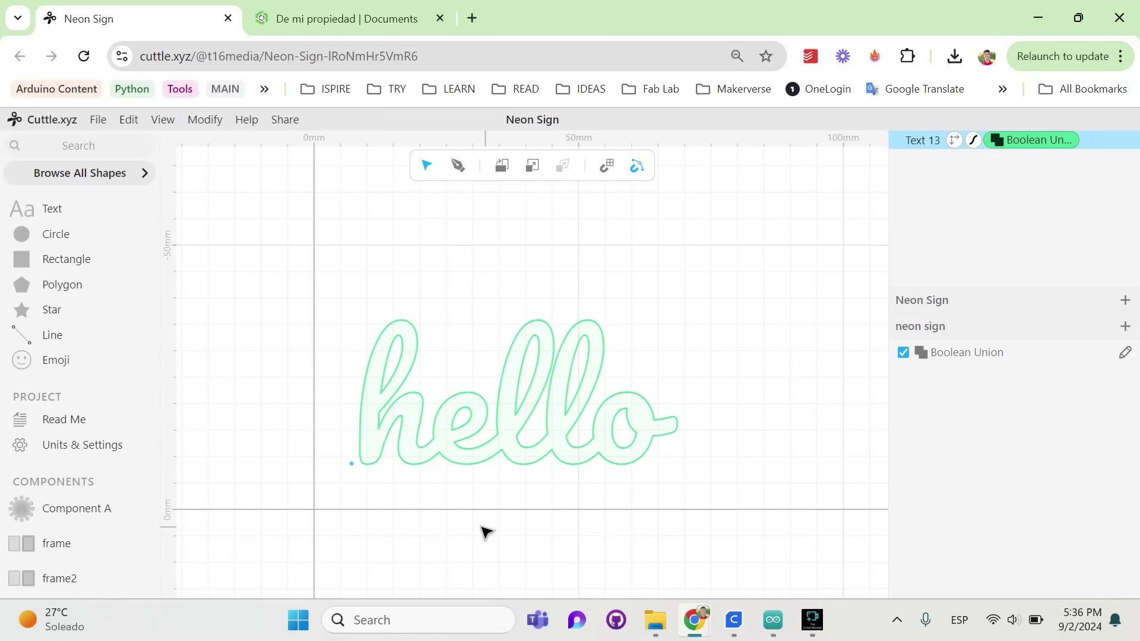
left_click(214, 125)
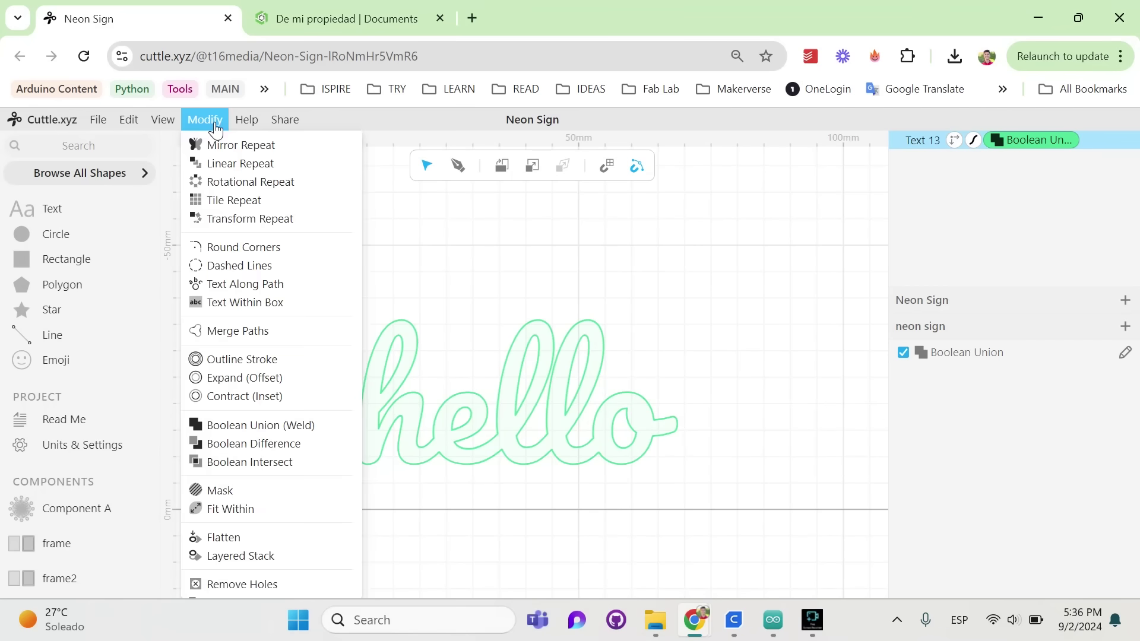
left_click(250, 360)
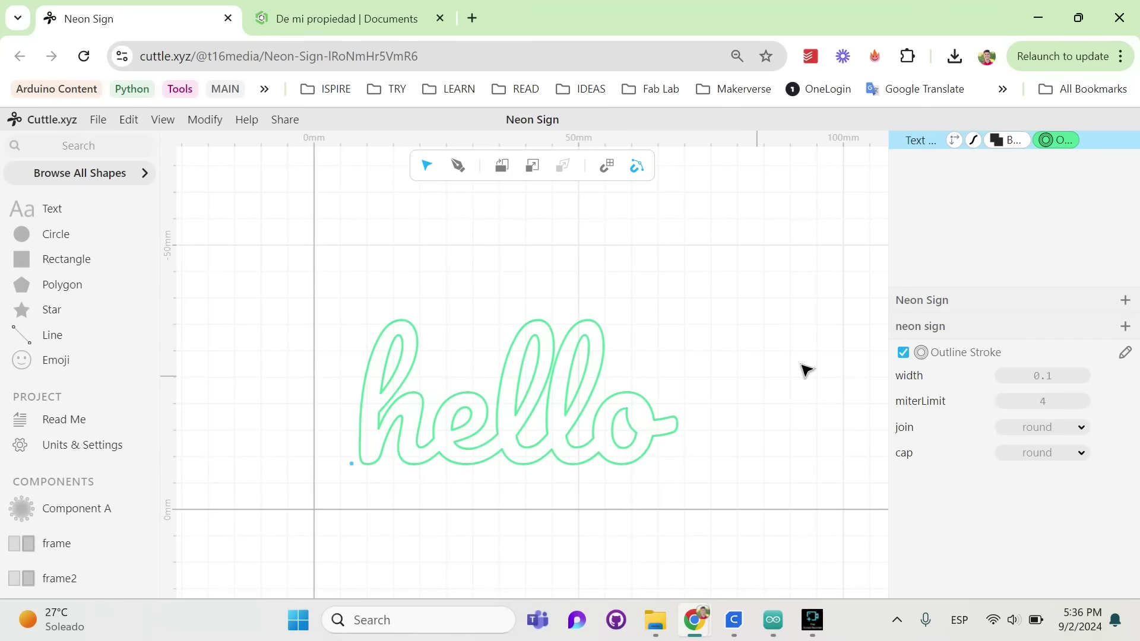
left_click(1052, 375)
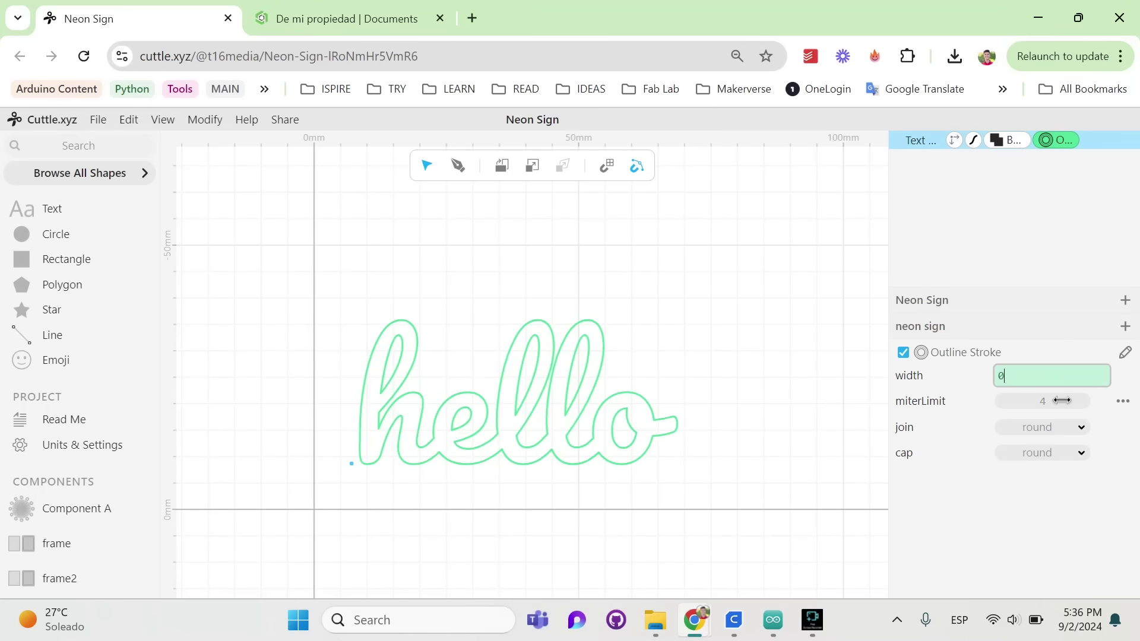
type("0.8")
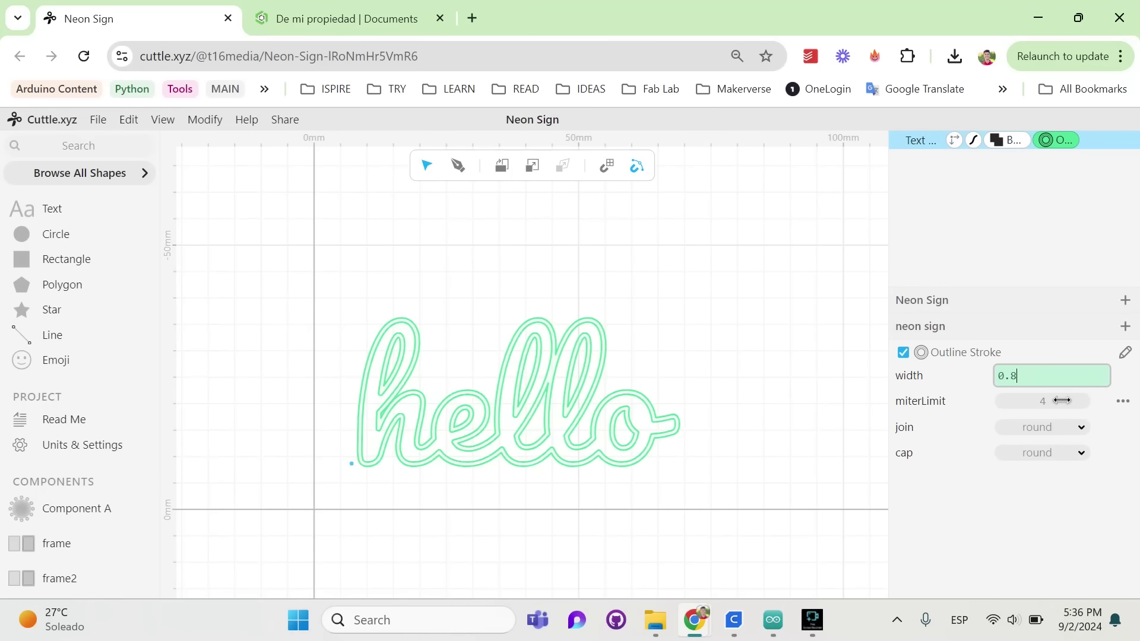
left_click(638, 357)
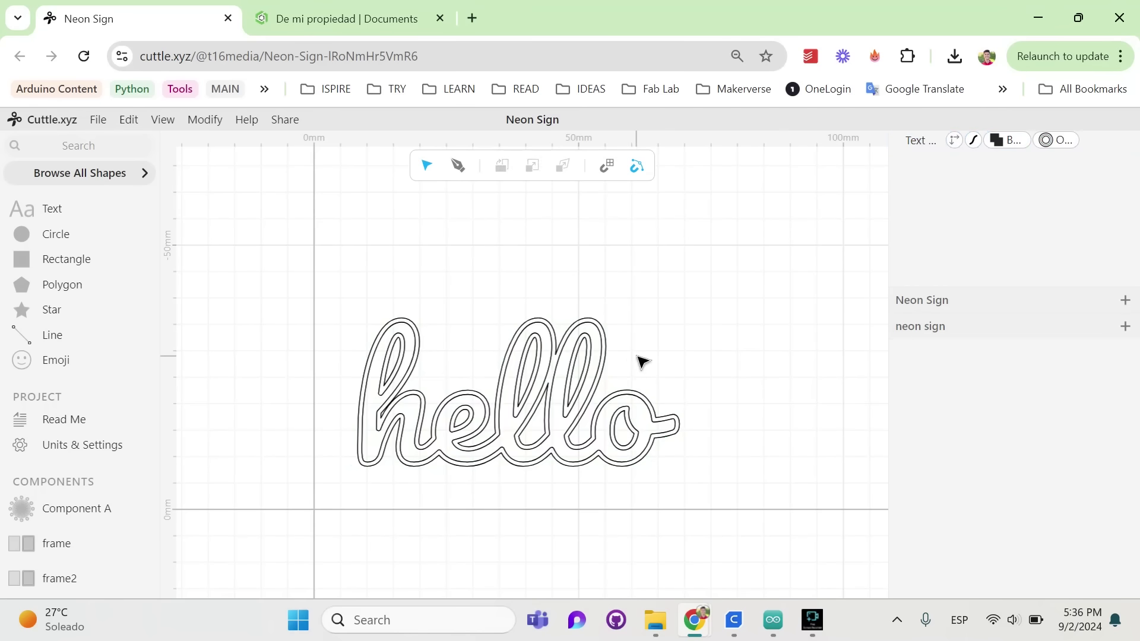
- Export the outlined hello design as a DXF download, then go to Onshape's documents page
left_click(98, 121)
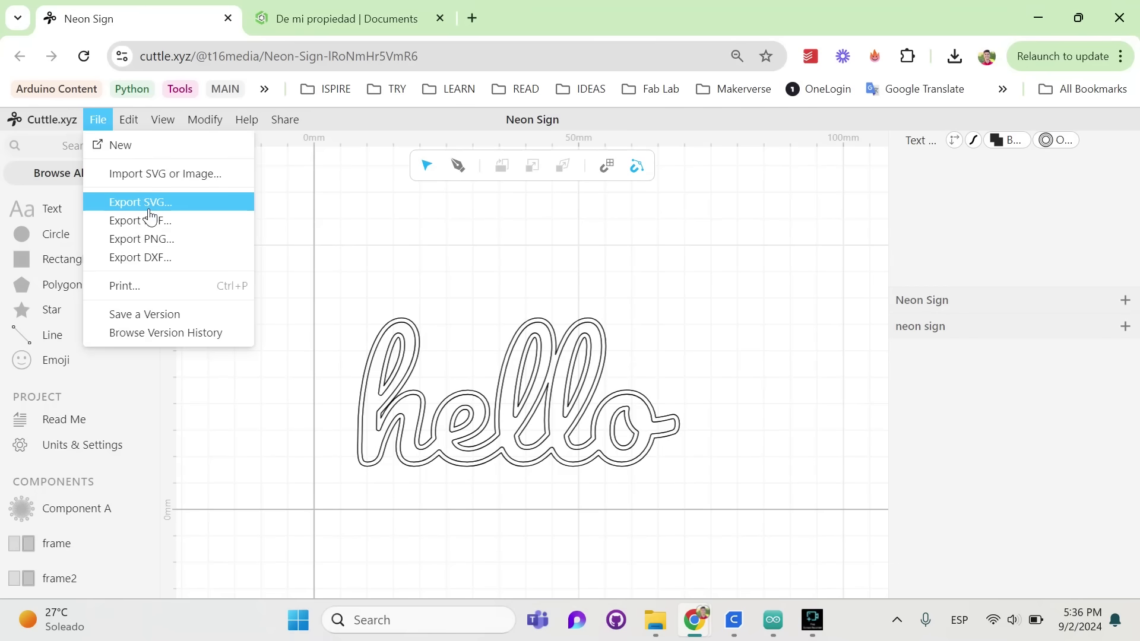
left_click(171, 259)
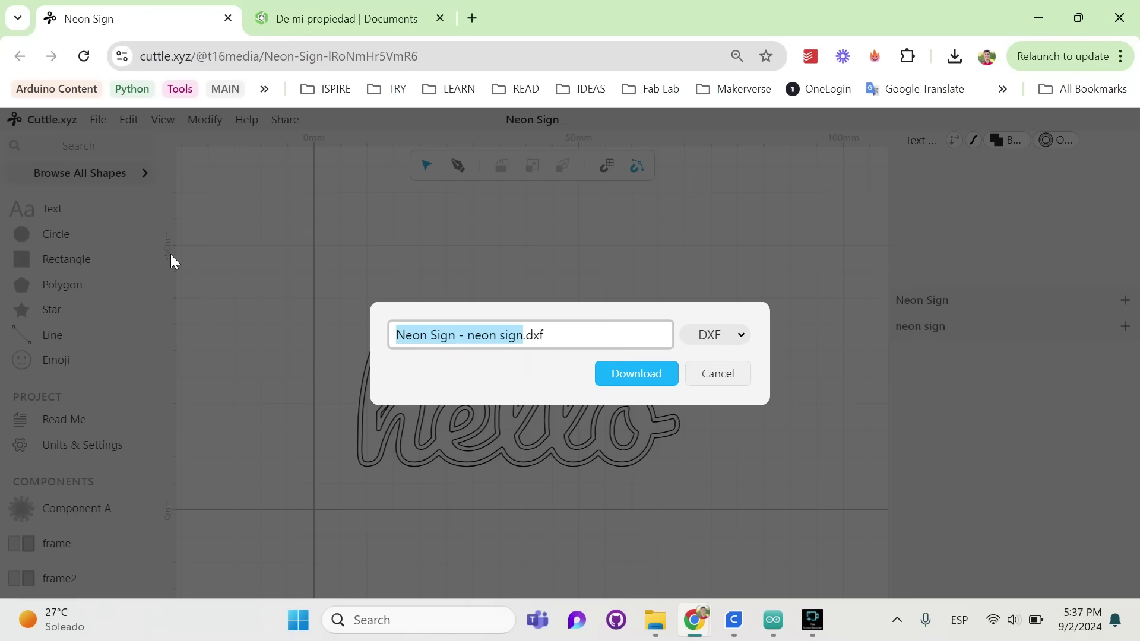
left_click(626, 377)
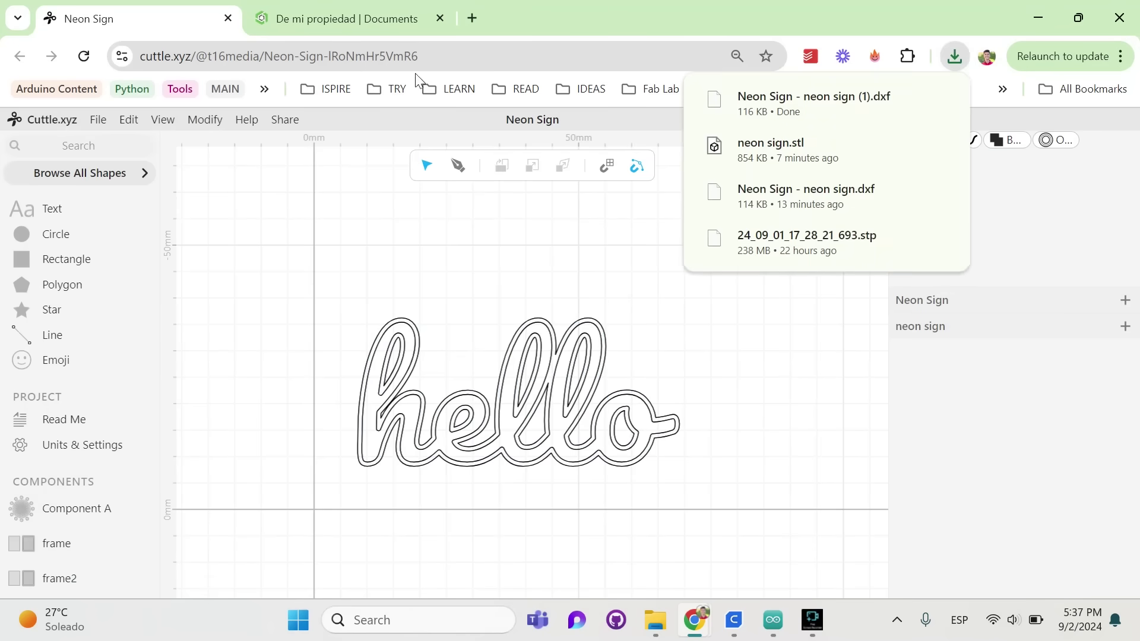
left_click(369, 24)
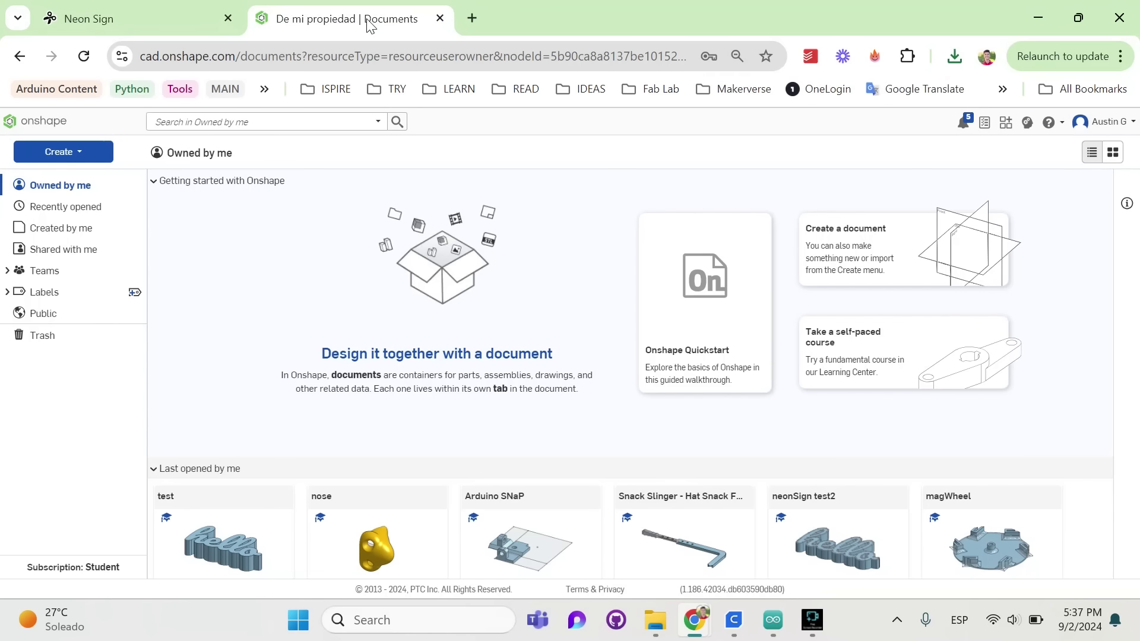
- Create the new 'neon sign' Onshape document and select the Top plane in its Part Studio
left_click(81, 155)
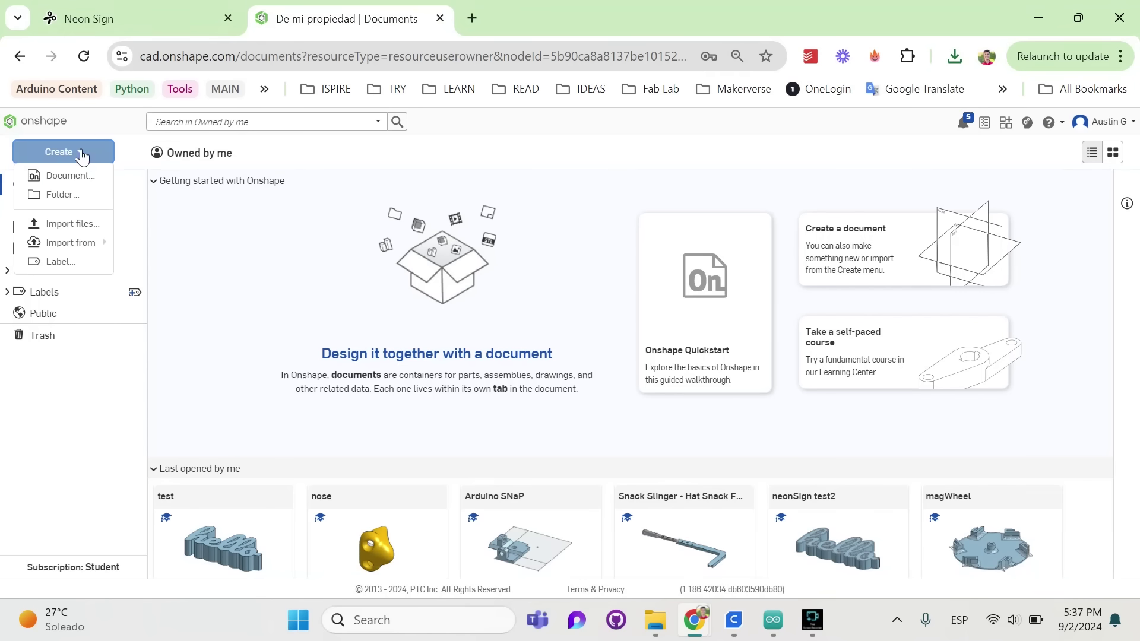
left_click(64, 175)
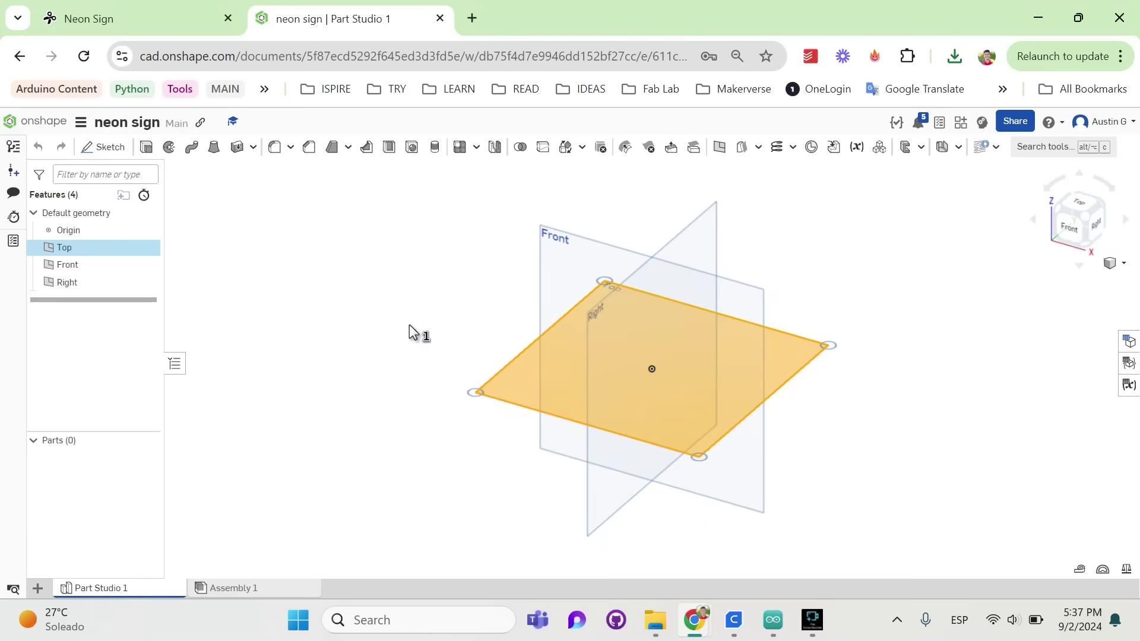
right_click_drag(409, 325, 455, 334)
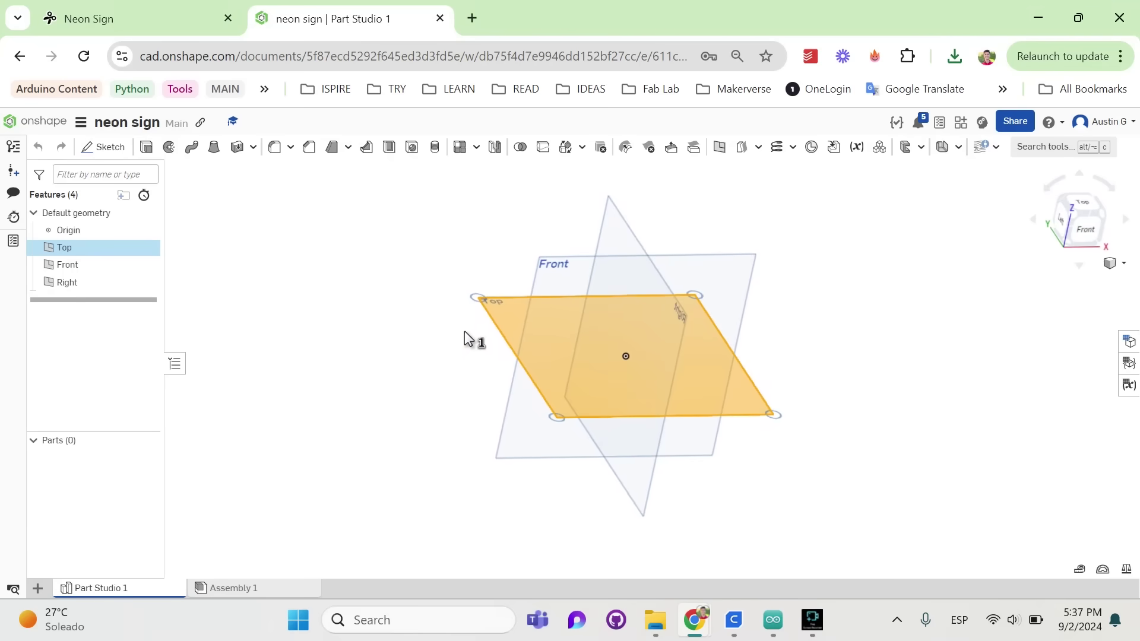
left_click(464, 332)
left_click(496, 315)
- Start Sketch 1 on the Top plane and insert the uploaded neon sign (1).dxf hello lettering
left_click(111, 151)
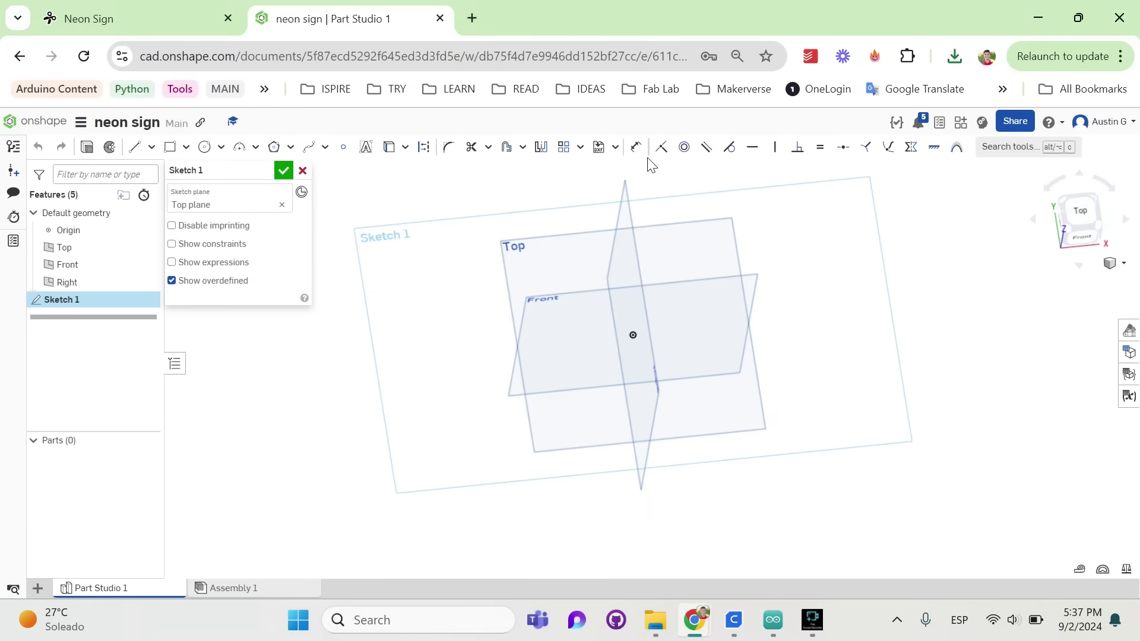
left_click(615, 149)
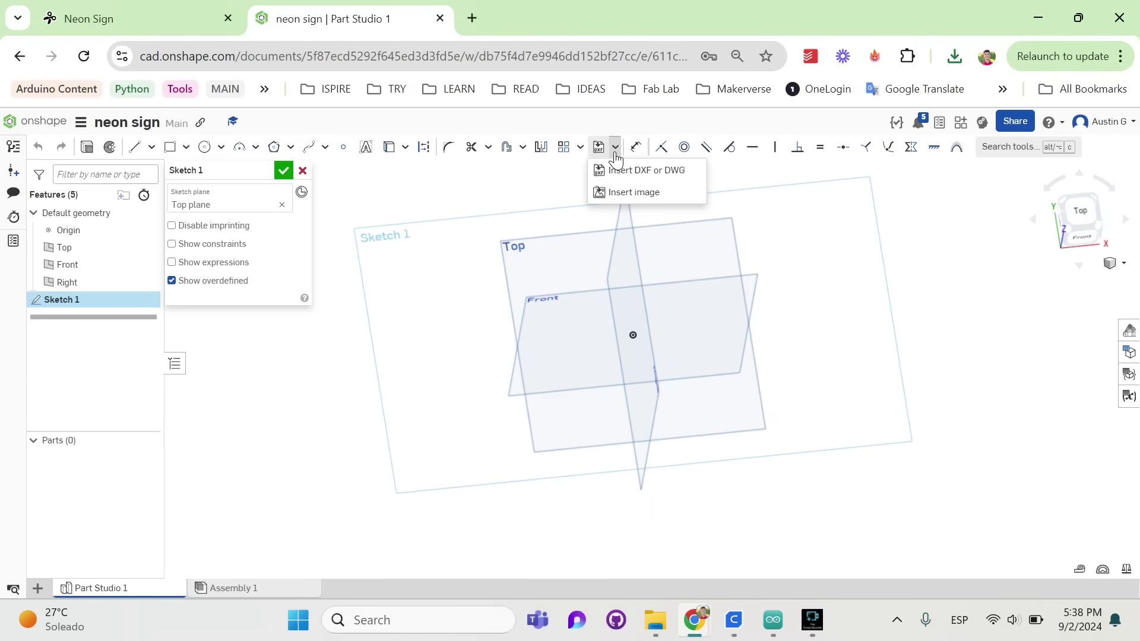
left_click(644, 171)
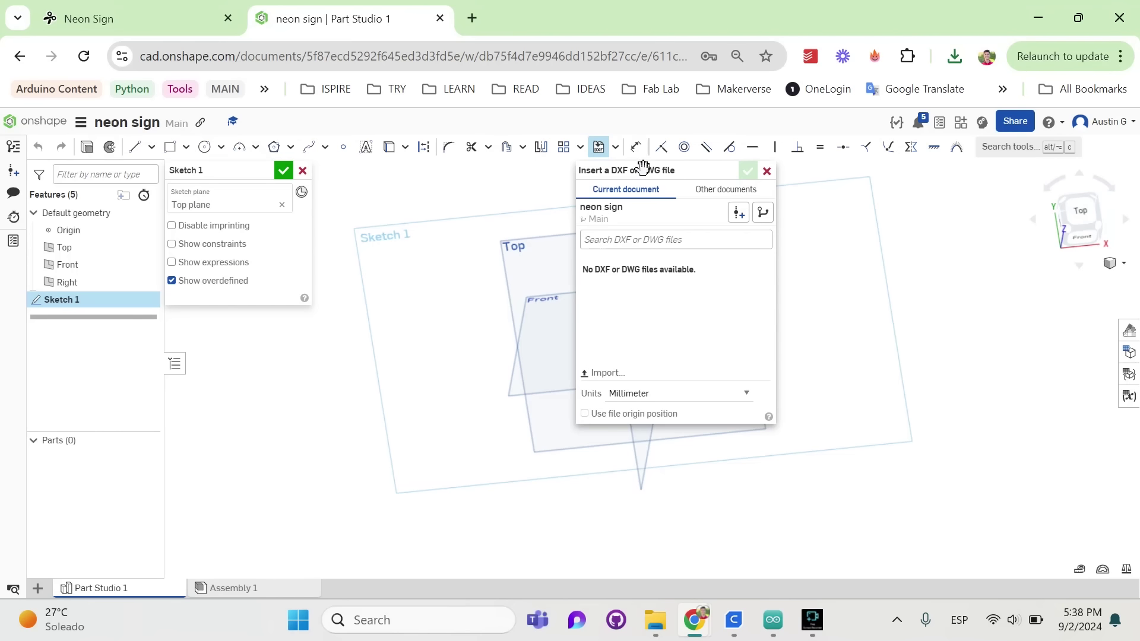
left_click(604, 375)
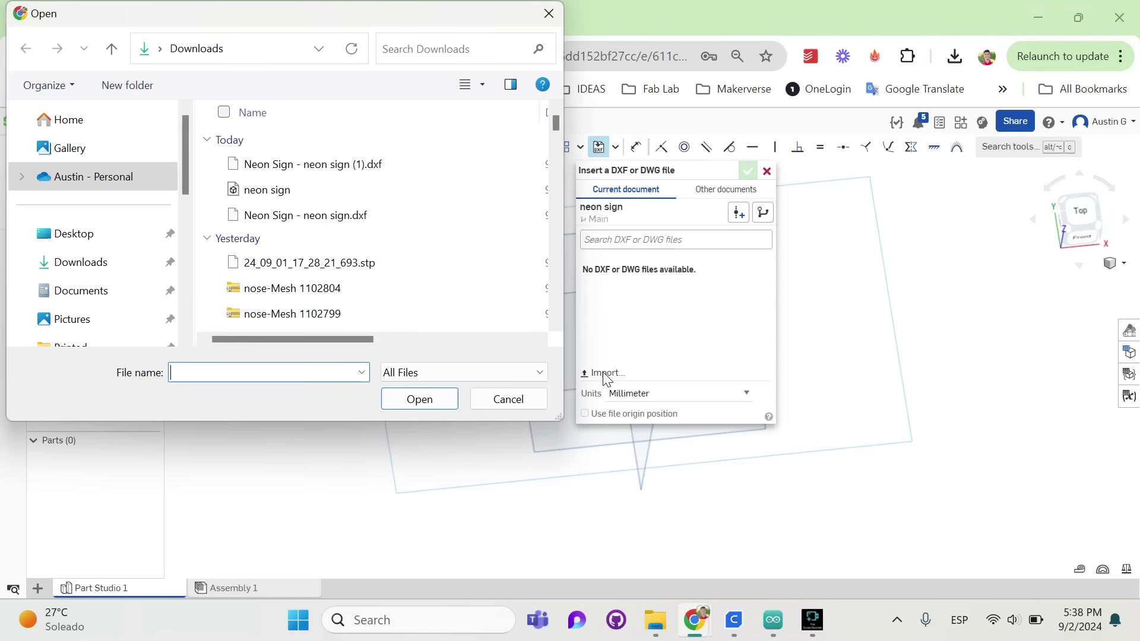
double_click(340, 164)
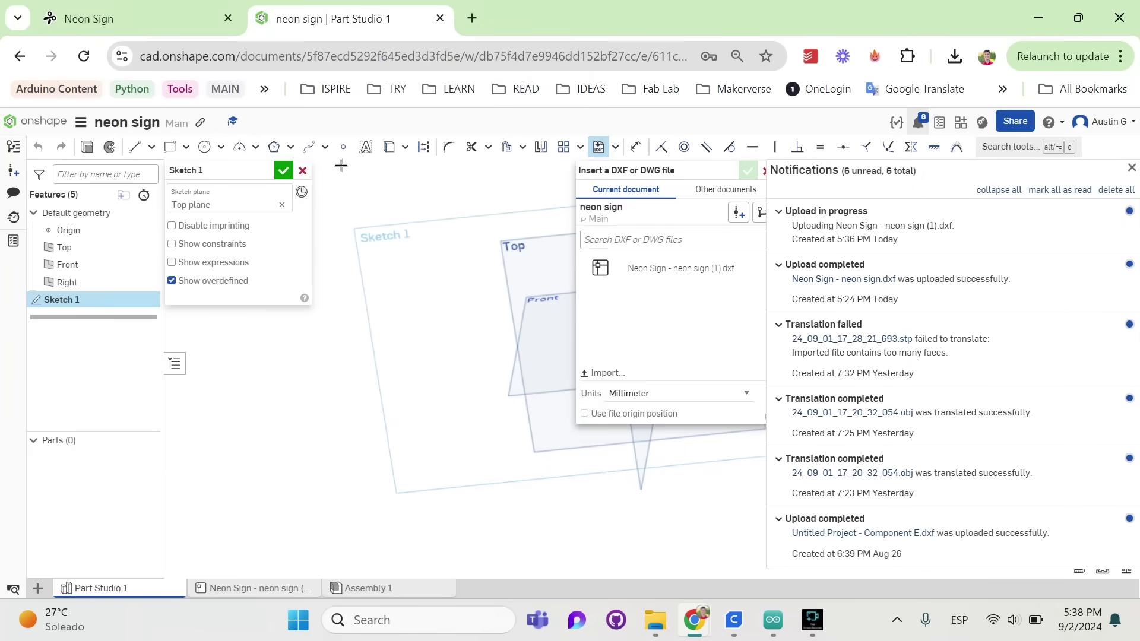
left_click(669, 275)
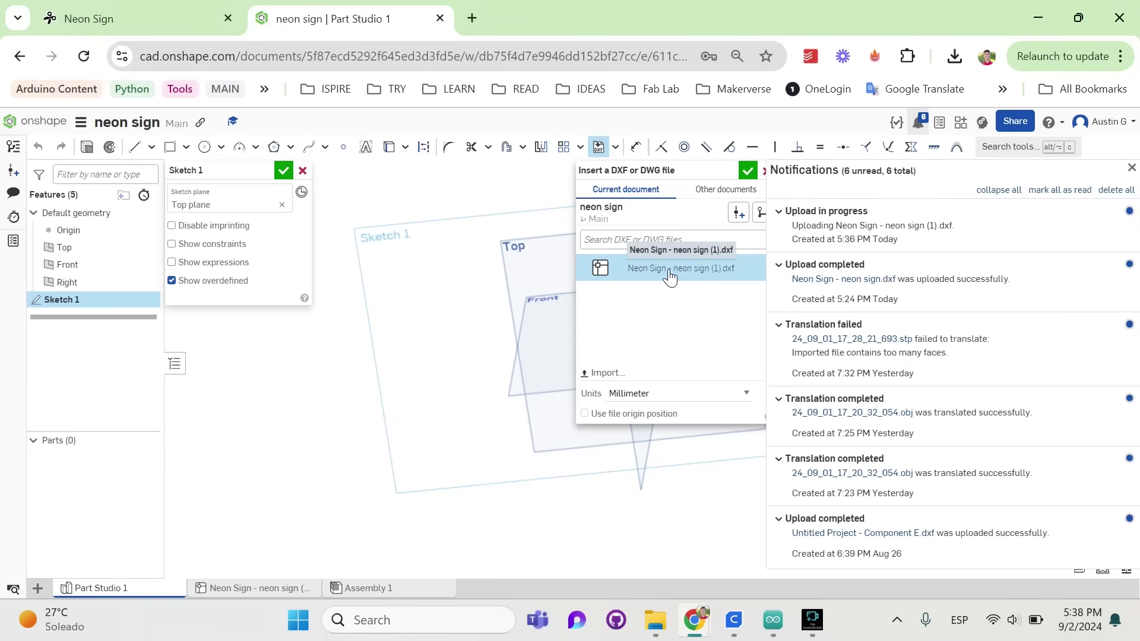
left_click(1131, 168)
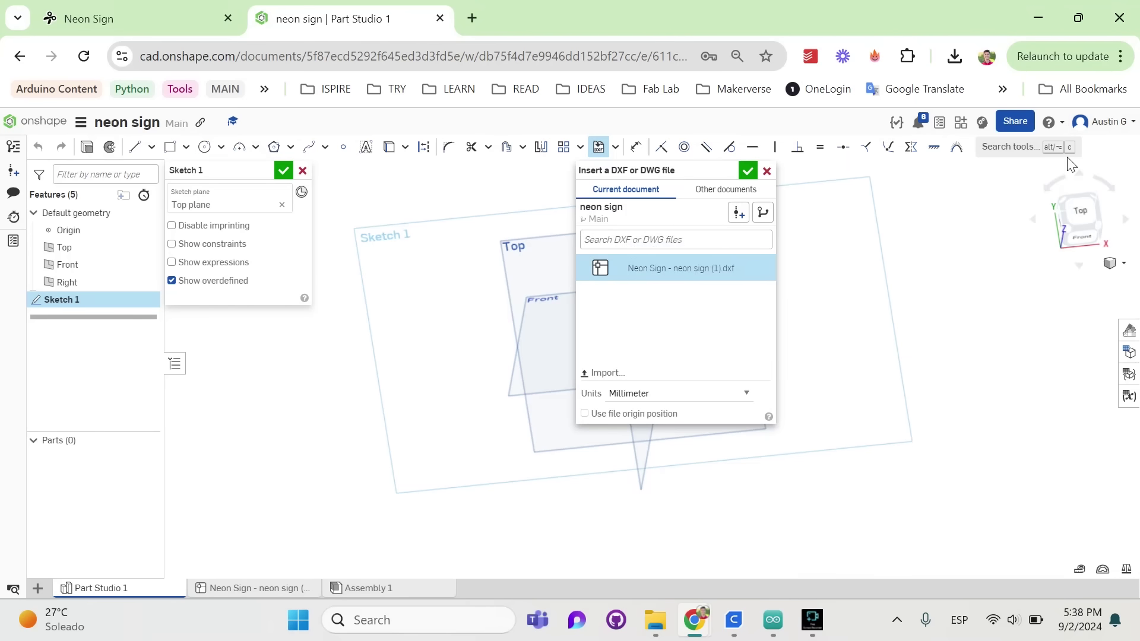
left_click(746, 173)
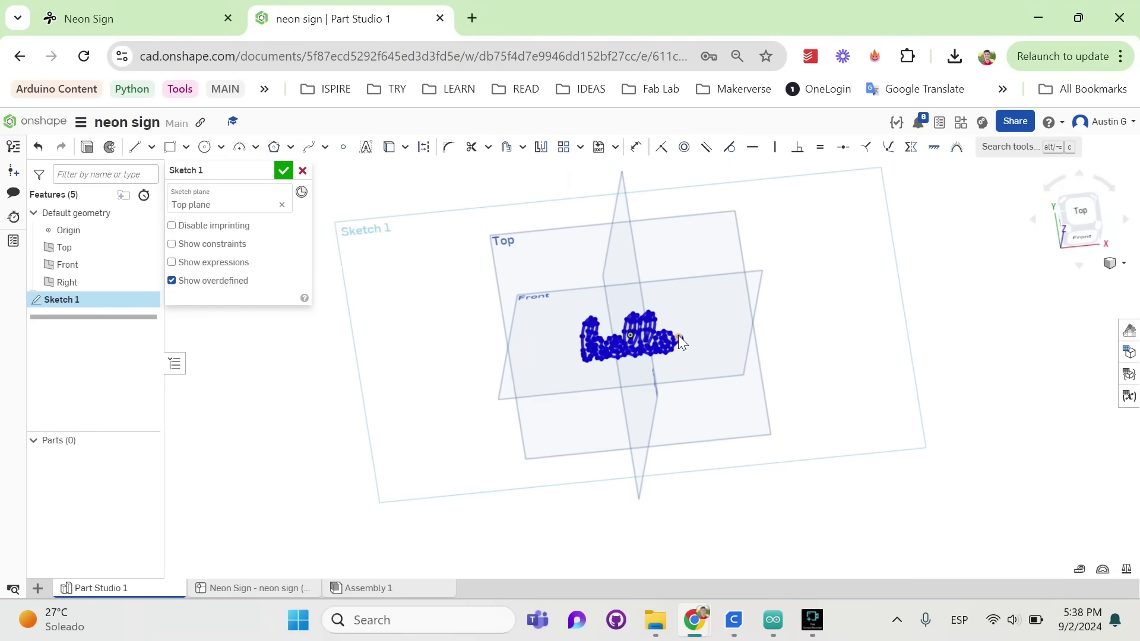
scroll(678, 335, "up", 5)
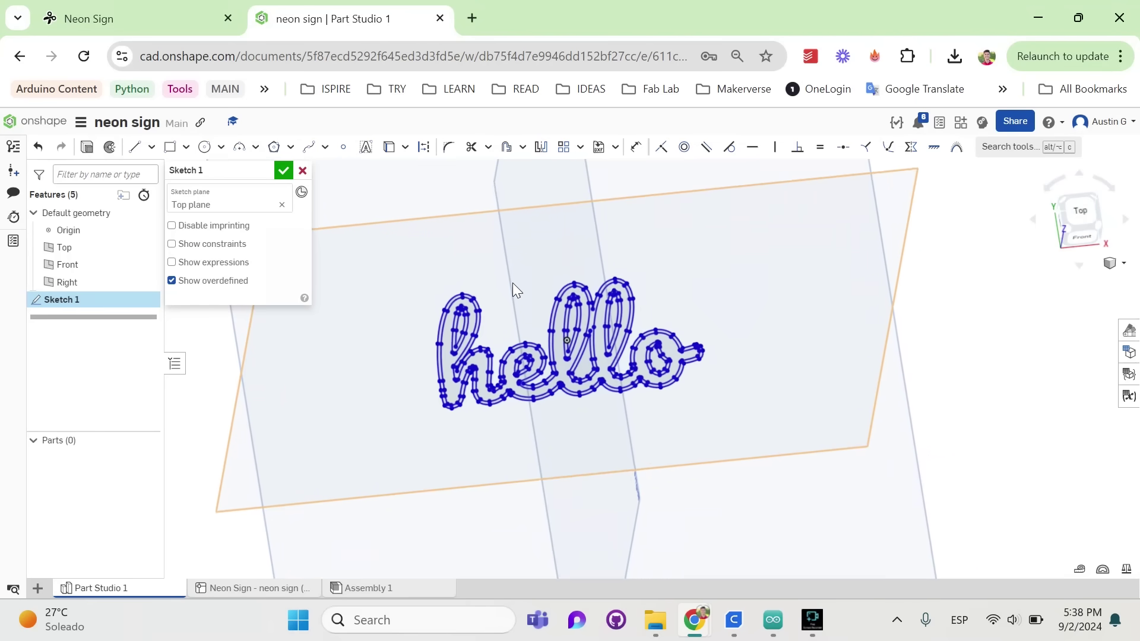
scroll(512, 283, "up", 5)
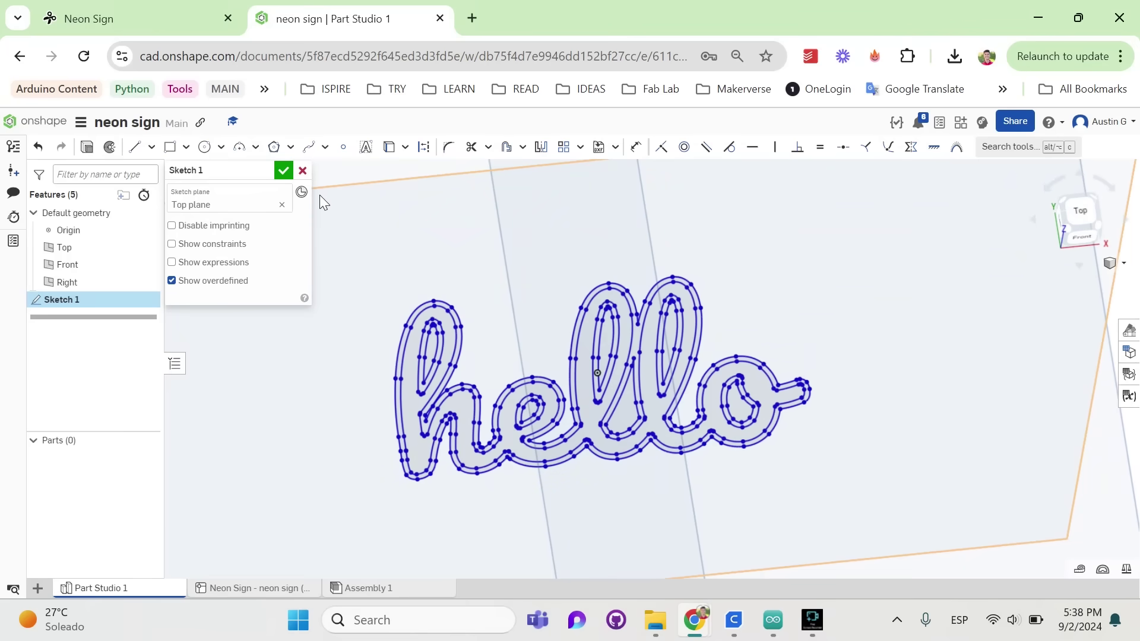
- Finish the sketch and extrude the hello region 0.4 mm in the opposite direction
left_click(285, 173)
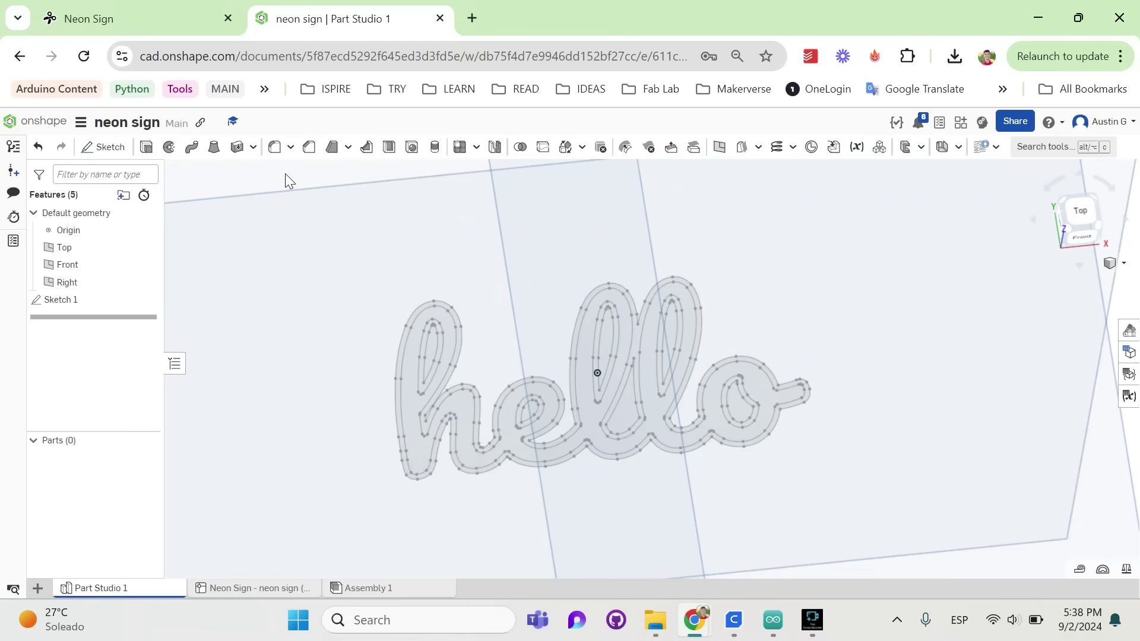
left_click(410, 402)
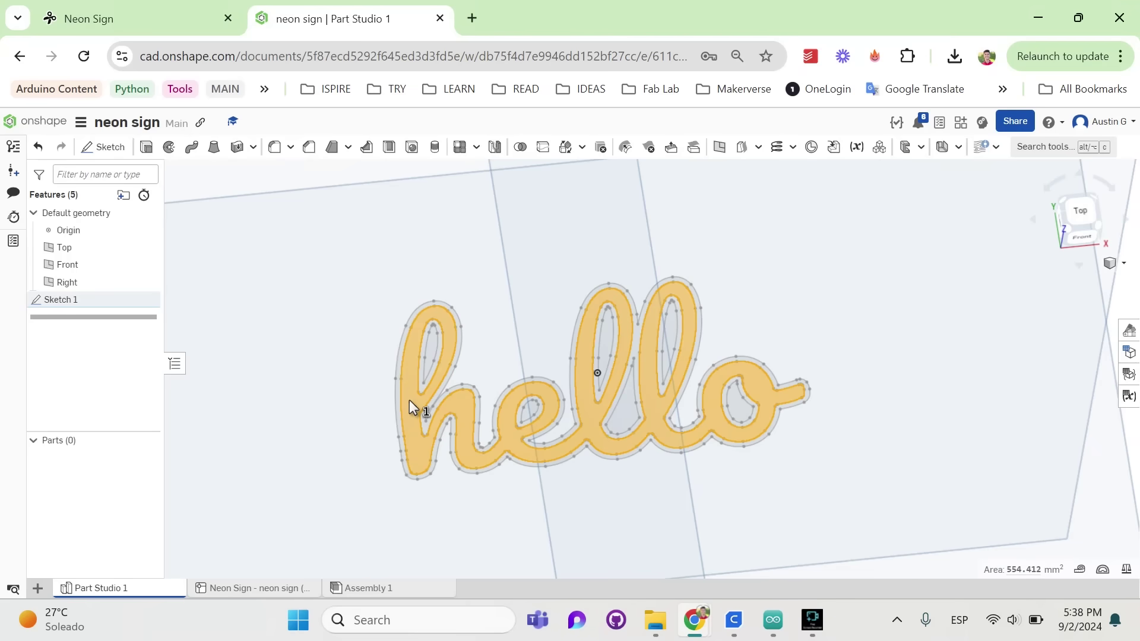
left_click(149, 149)
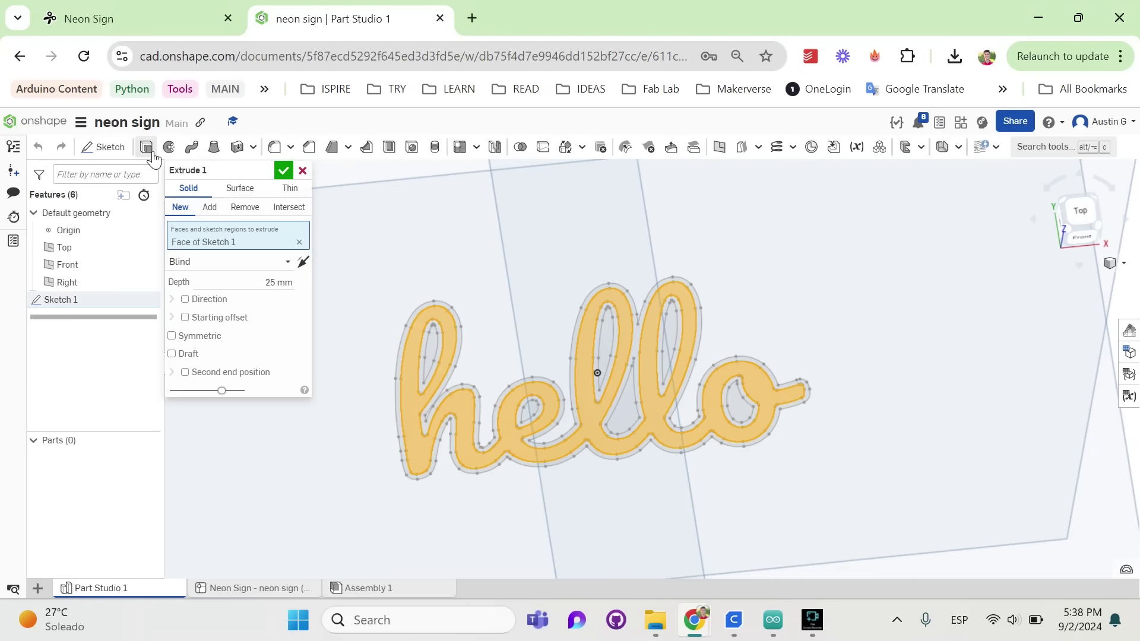
left_click(287, 283)
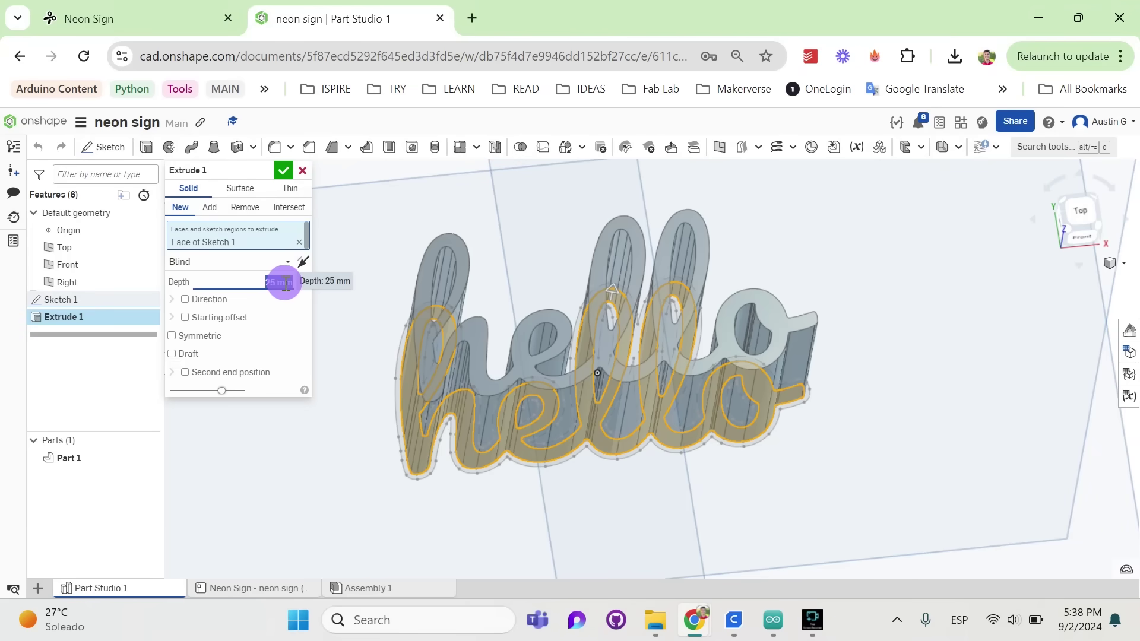
type("0.4")
key("Return")
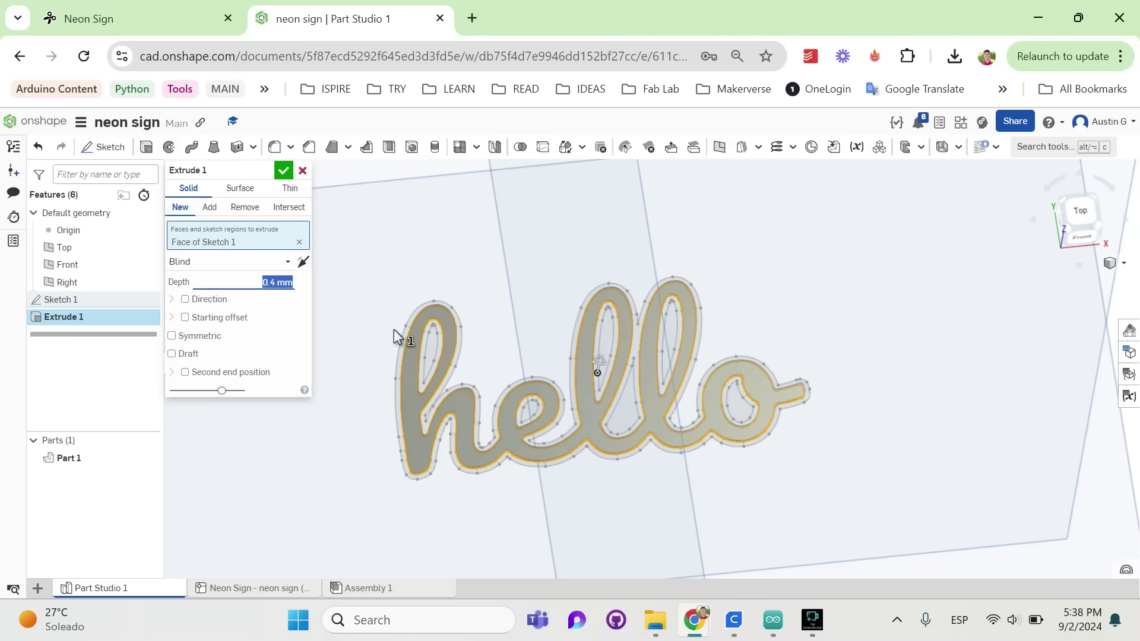
right_click_drag(394, 329, 453, 342)
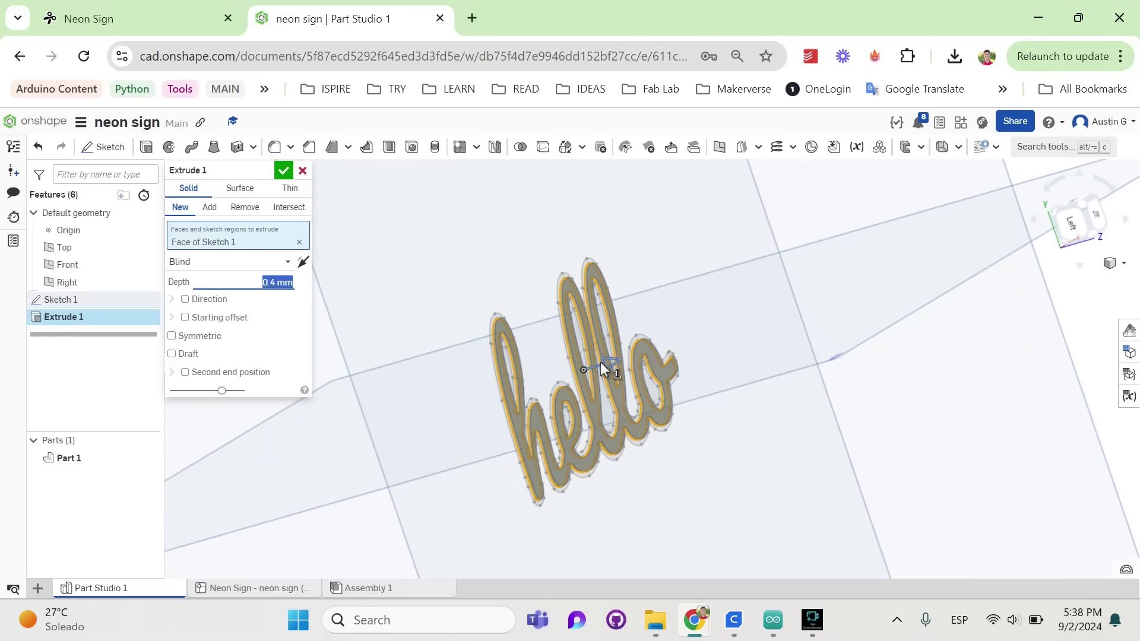
left_click(308, 262)
left_click(283, 170)
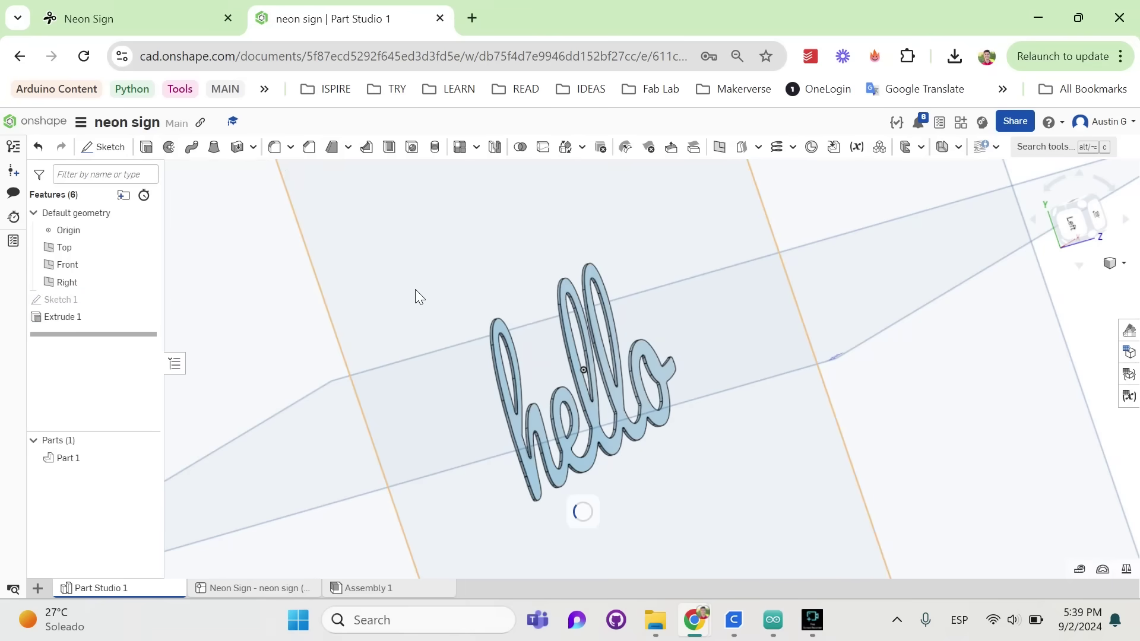
- Unhide Sketch 1, select its hello letter outline regions, and view the model from the Top
right_click_drag(404, 297, 370, 298)
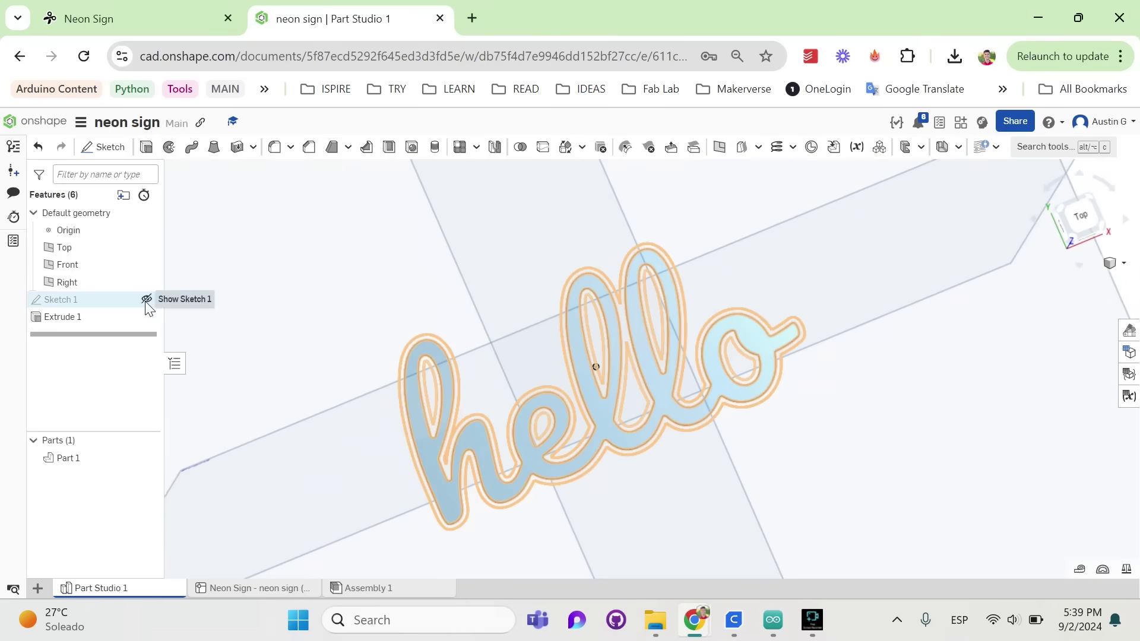
left_click(147, 300)
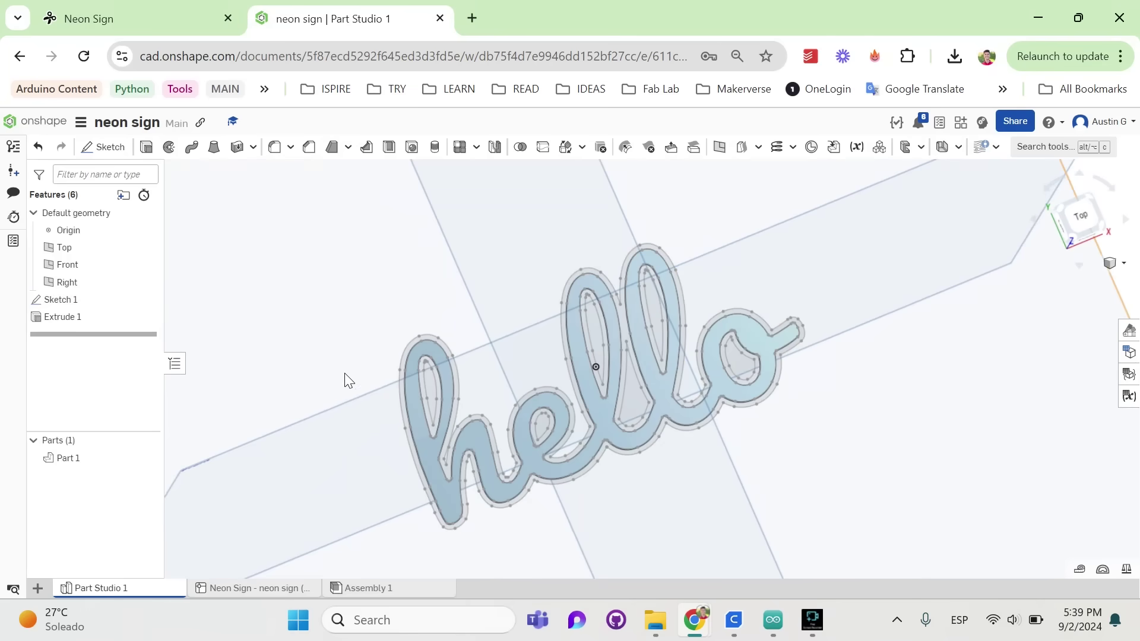
scroll(366, 413, "up", 5)
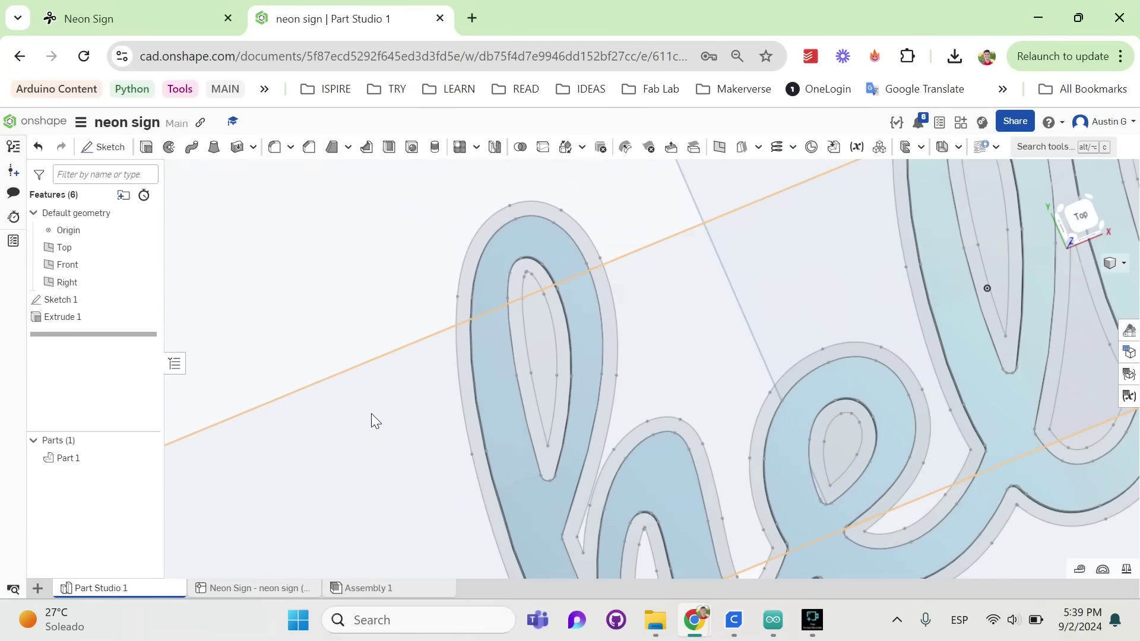
left_click(472, 429)
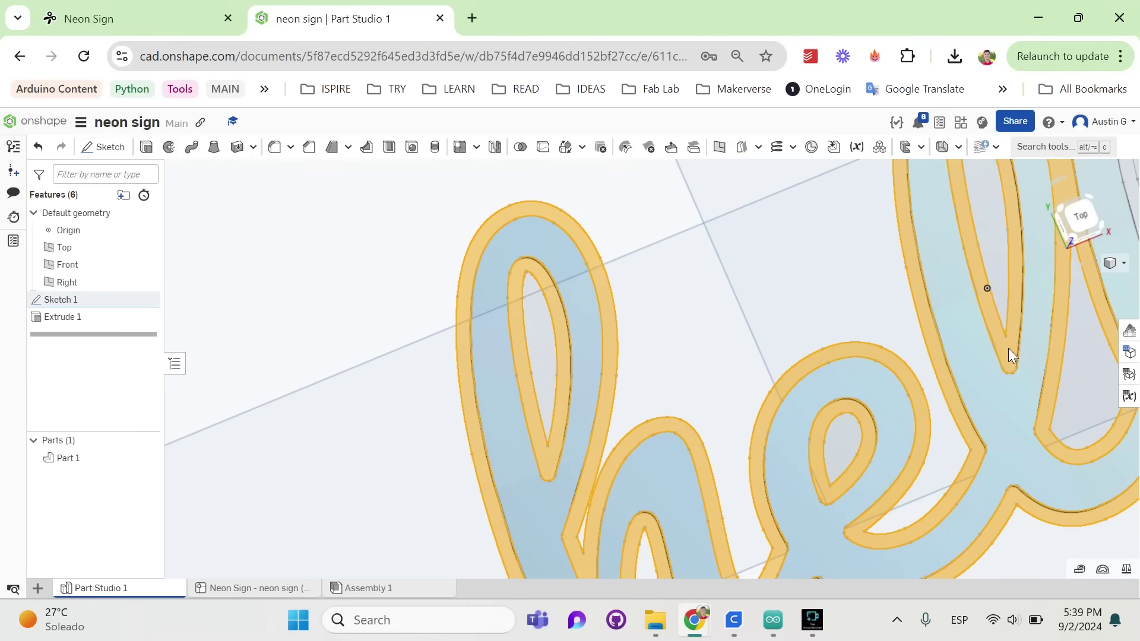
scroll(1008, 347, "down", 5)
scroll(1096, 313, "up", 5)
scroll(1070, 333, "up", 2)
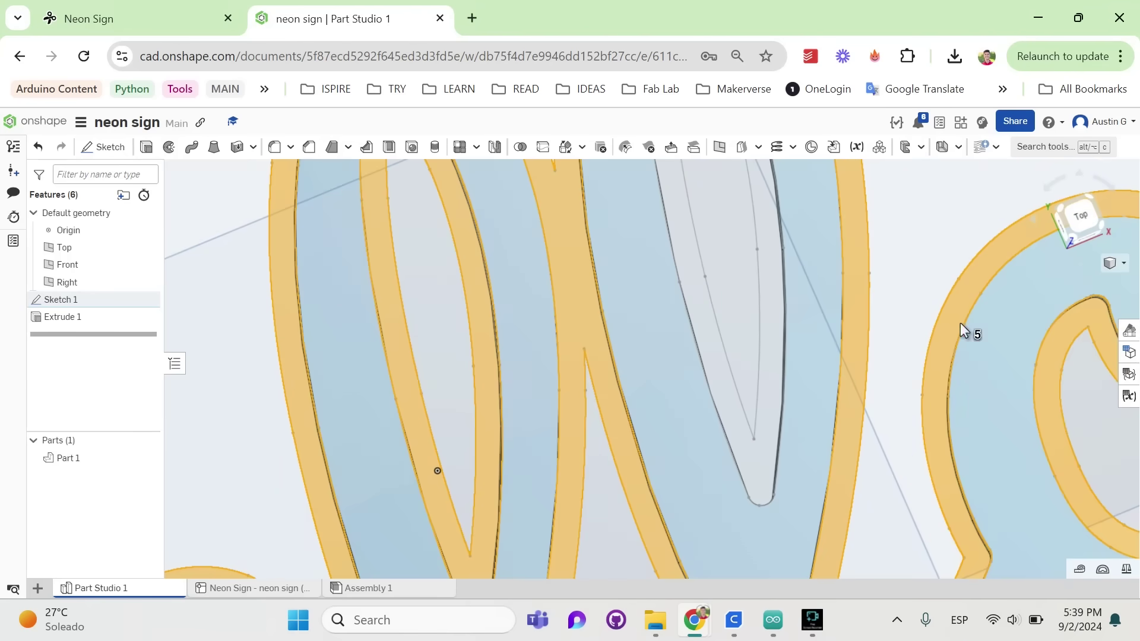
scroll(769, 416, "down", 6)
left_click(1084, 218)
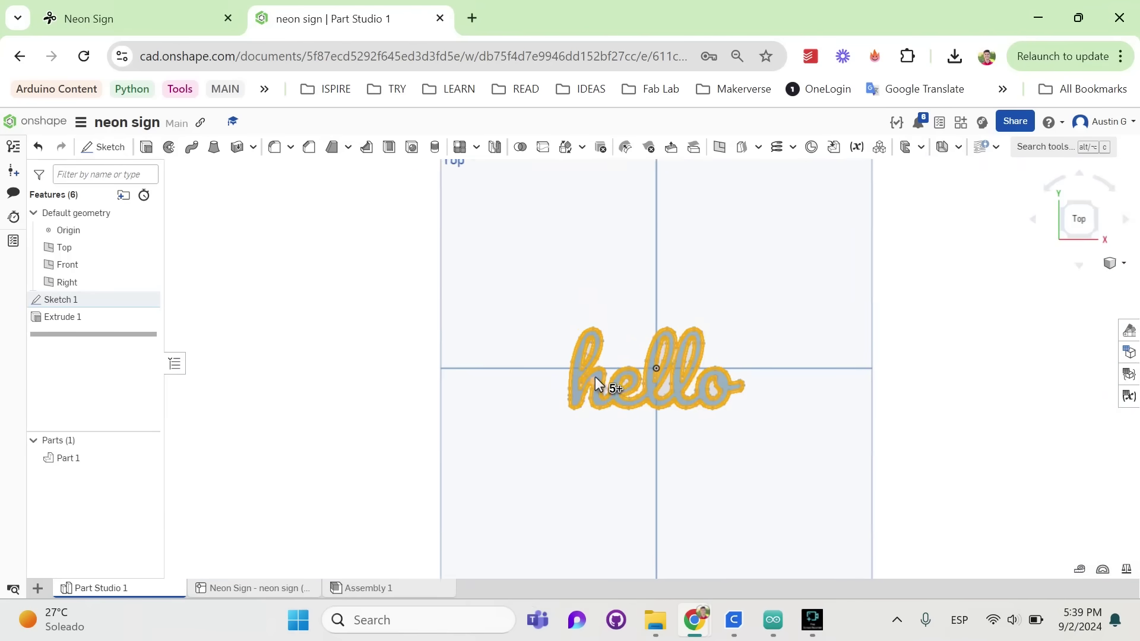
- Extrude the letter regions 10 mm in the opposite direction, adding them to Part 1
left_click(148, 149)
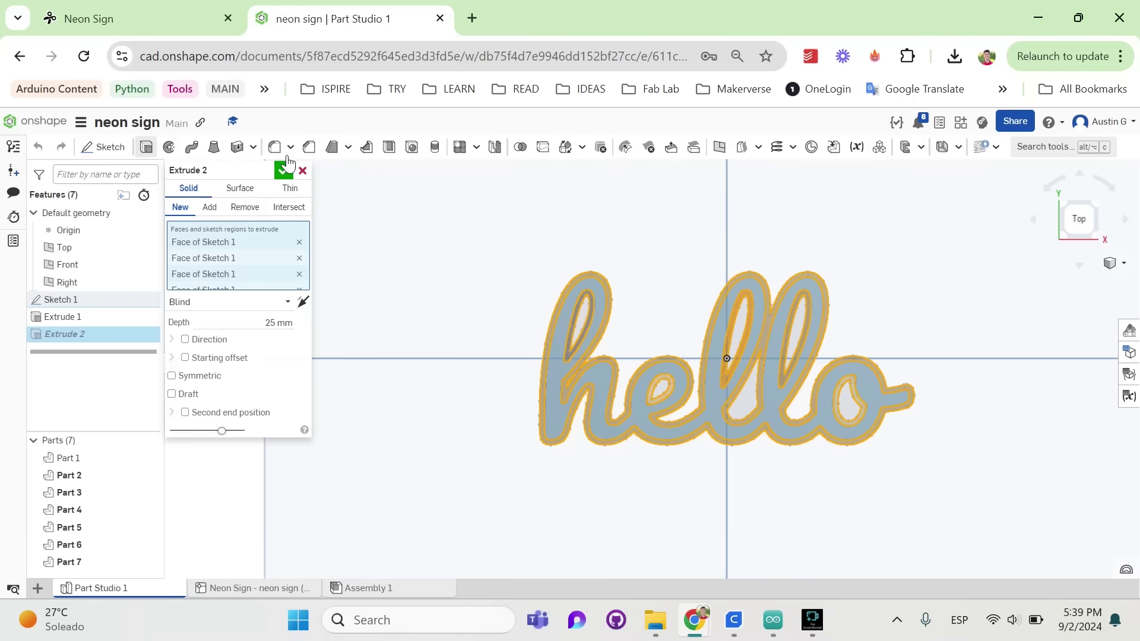
right_click_drag(472, 277, 511, 282)
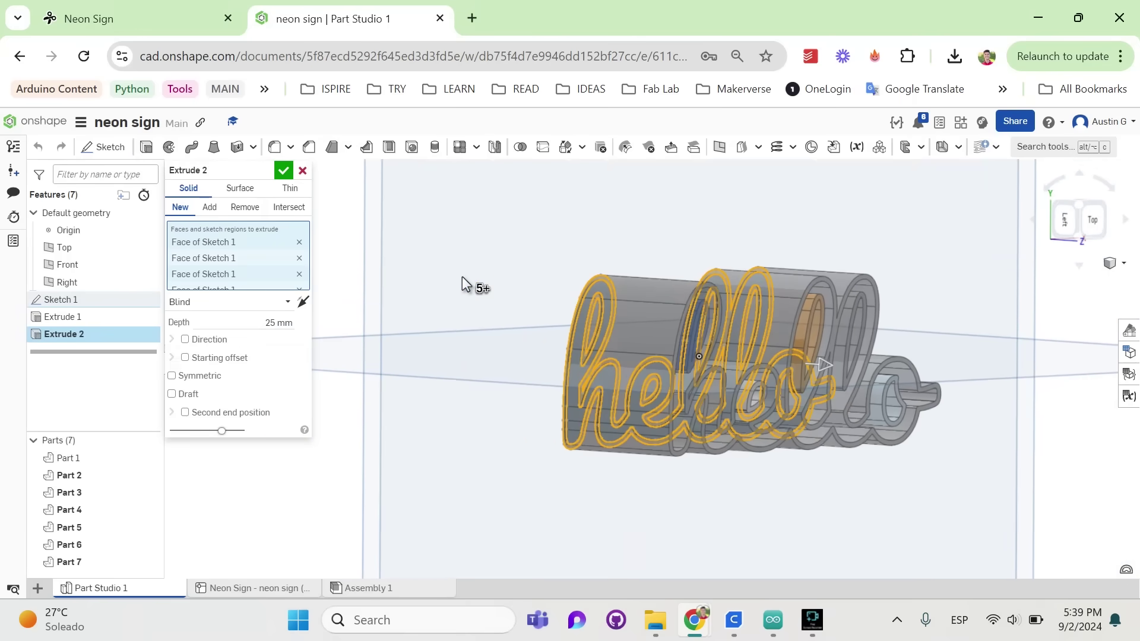
left_click(303, 302)
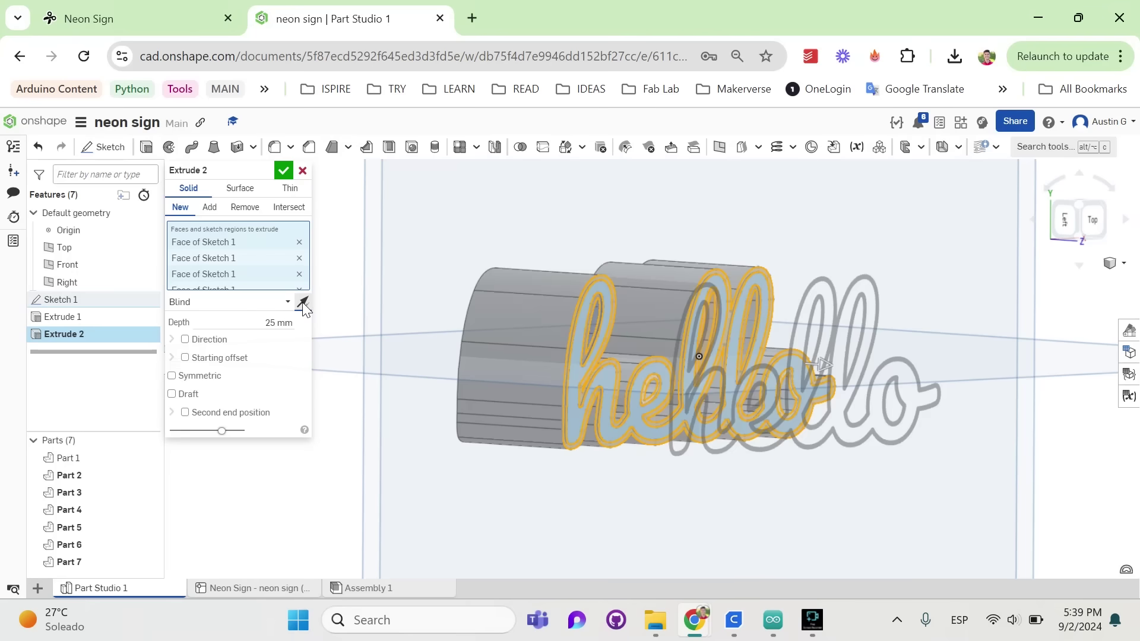
left_click(280, 320)
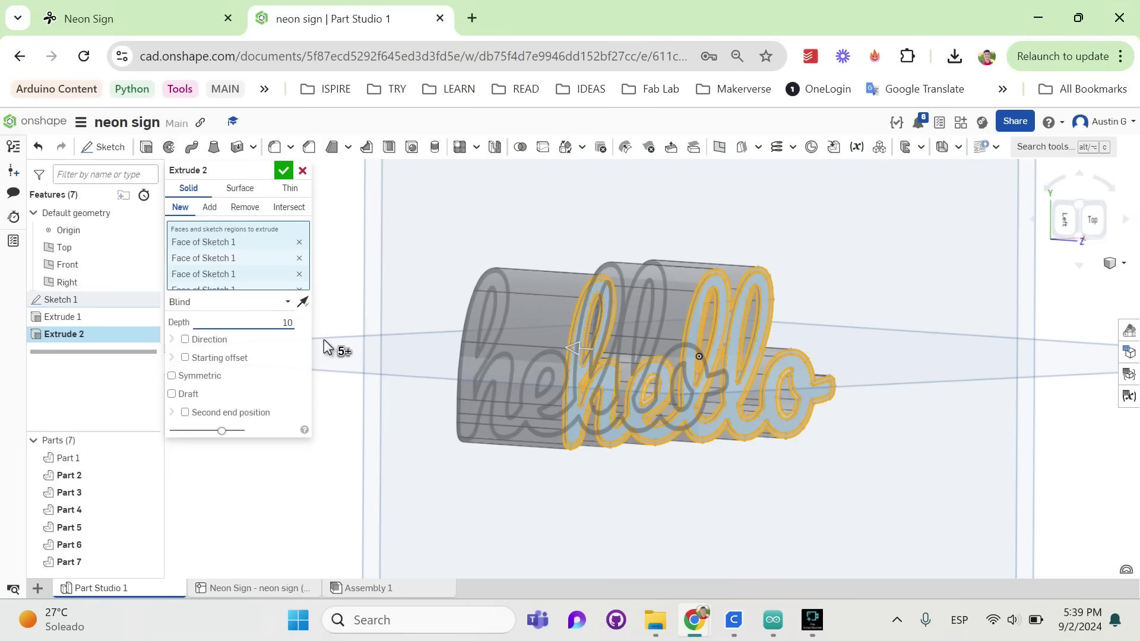
key("Return")
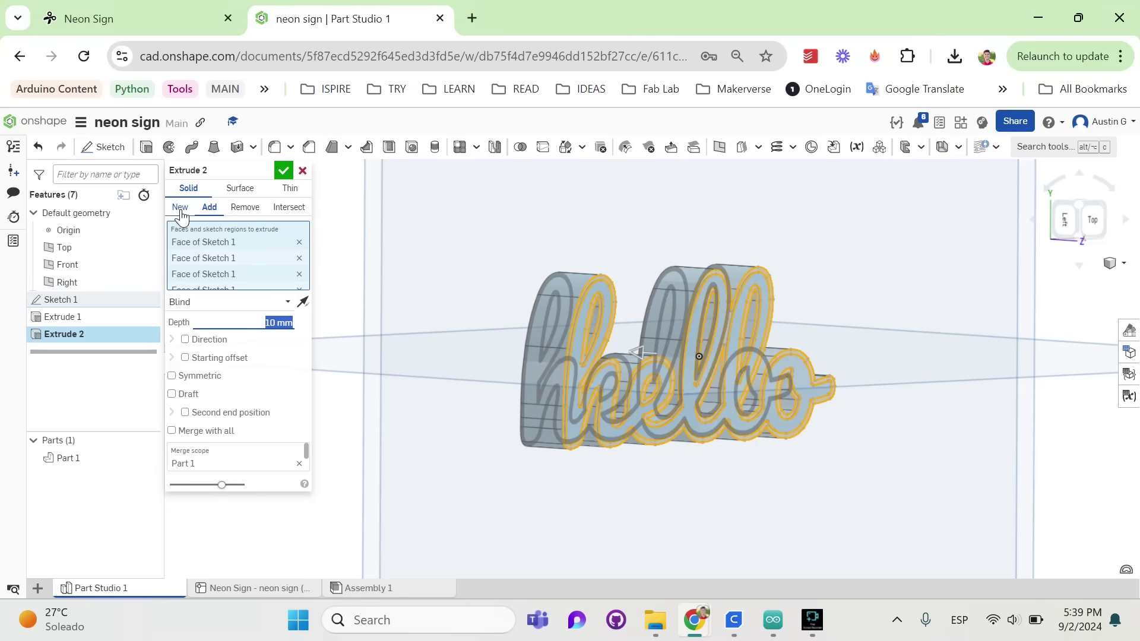
left_click(213, 211)
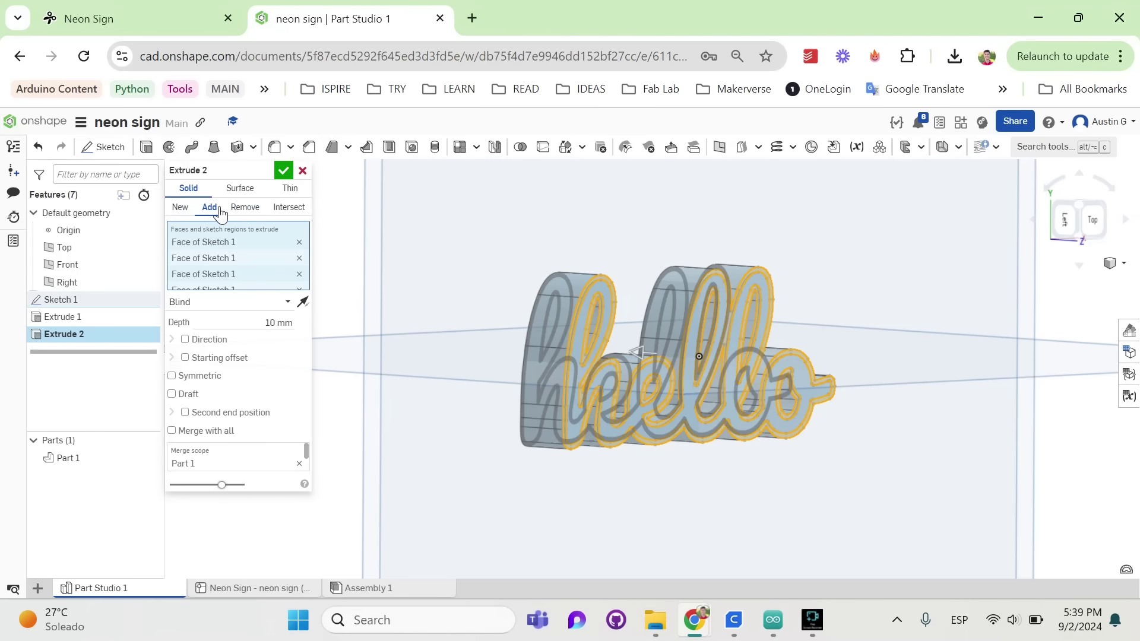
left_click(282, 171)
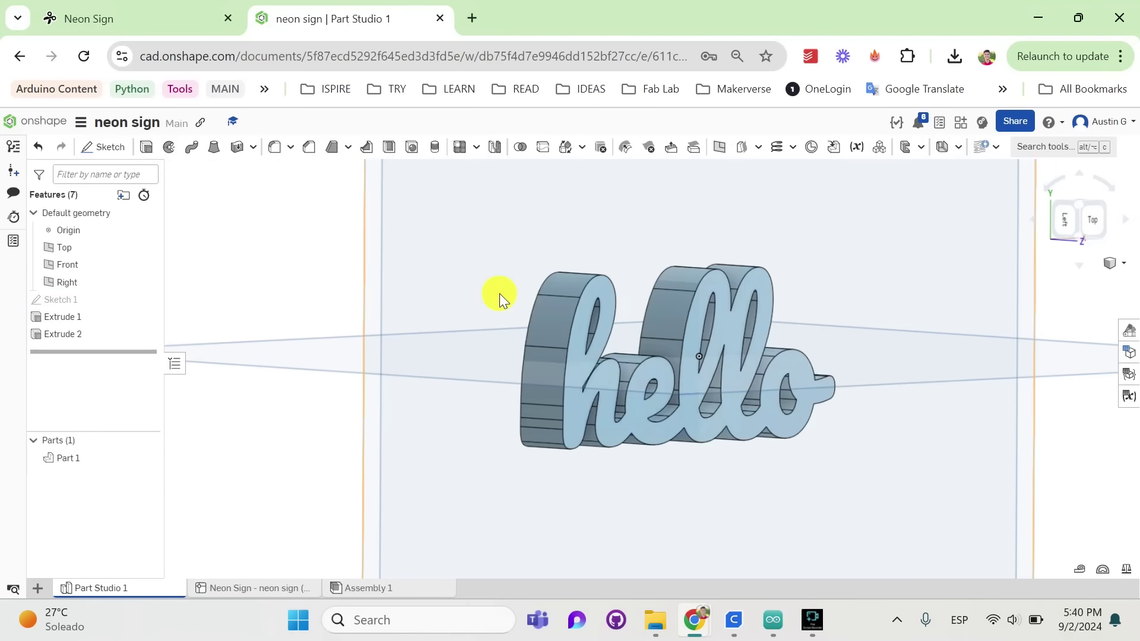
right_click_drag(500, 293, 618, 285)
scroll(710, 401, "up", 8)
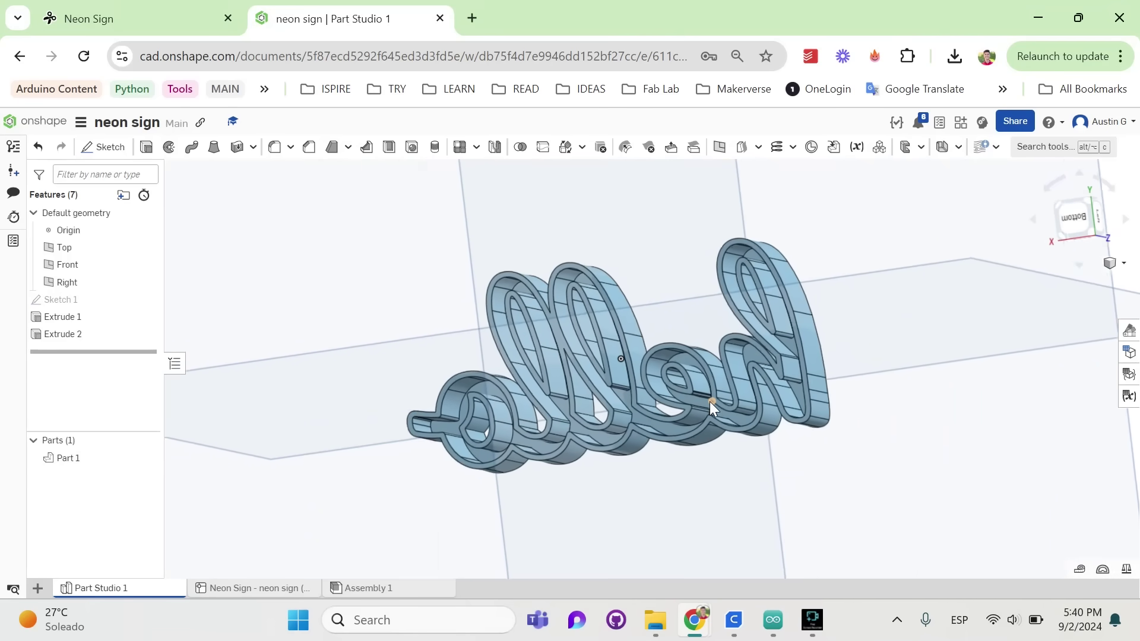
key("shift+5")
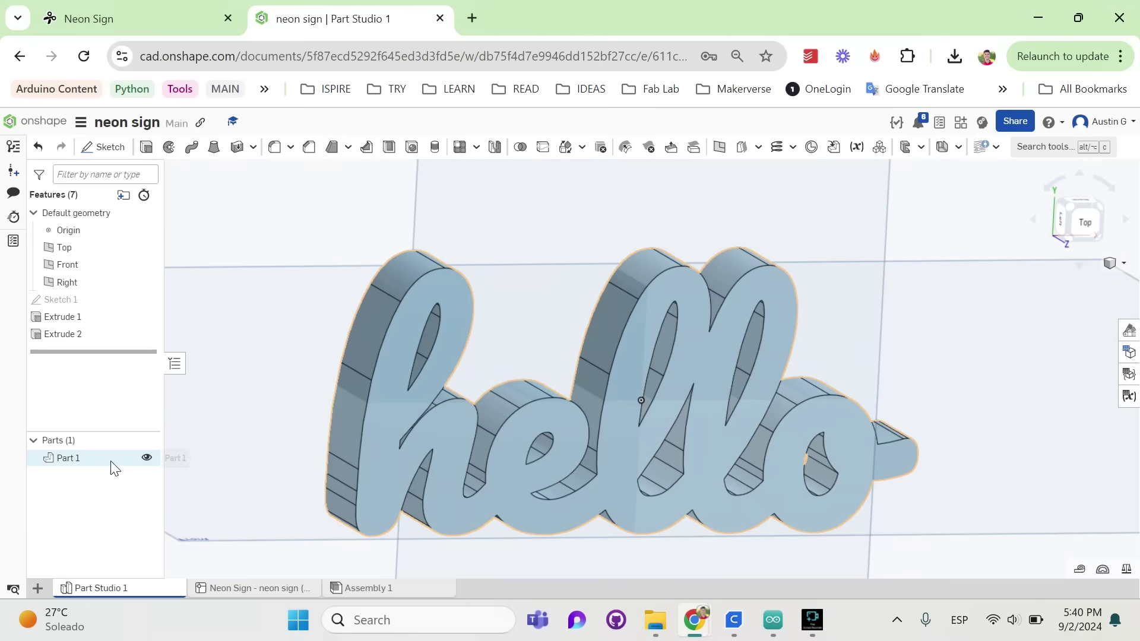
- Export Part 1 as a binary STL named 'neon sign hello', in millimetres at Fine resolution
right_click(101, 463)
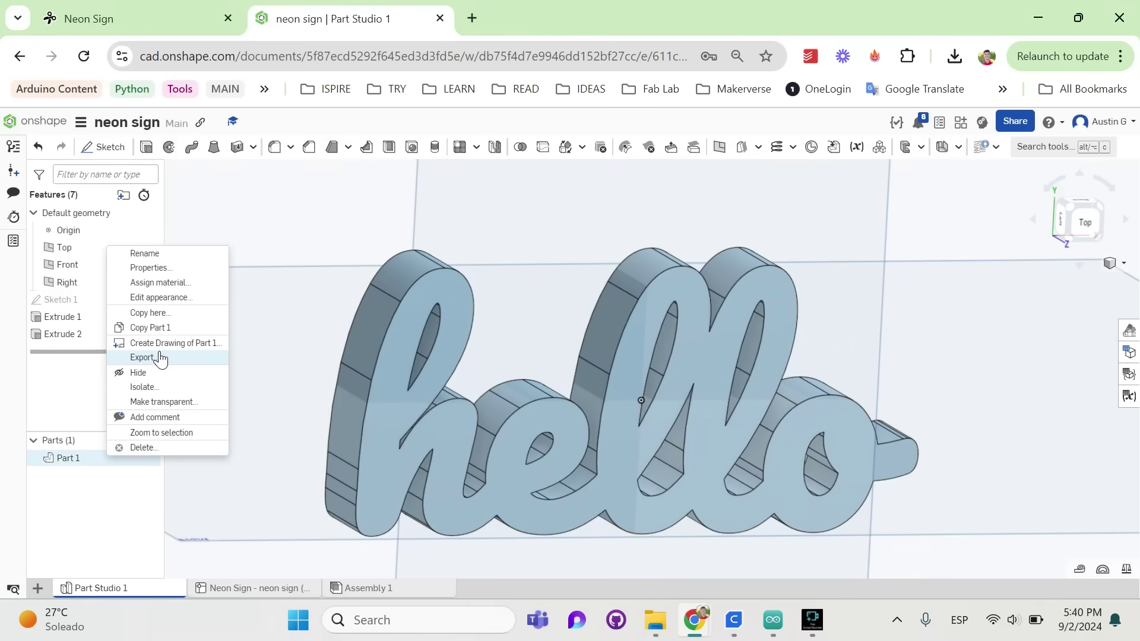
left_click(158, 357)
type("neon s")
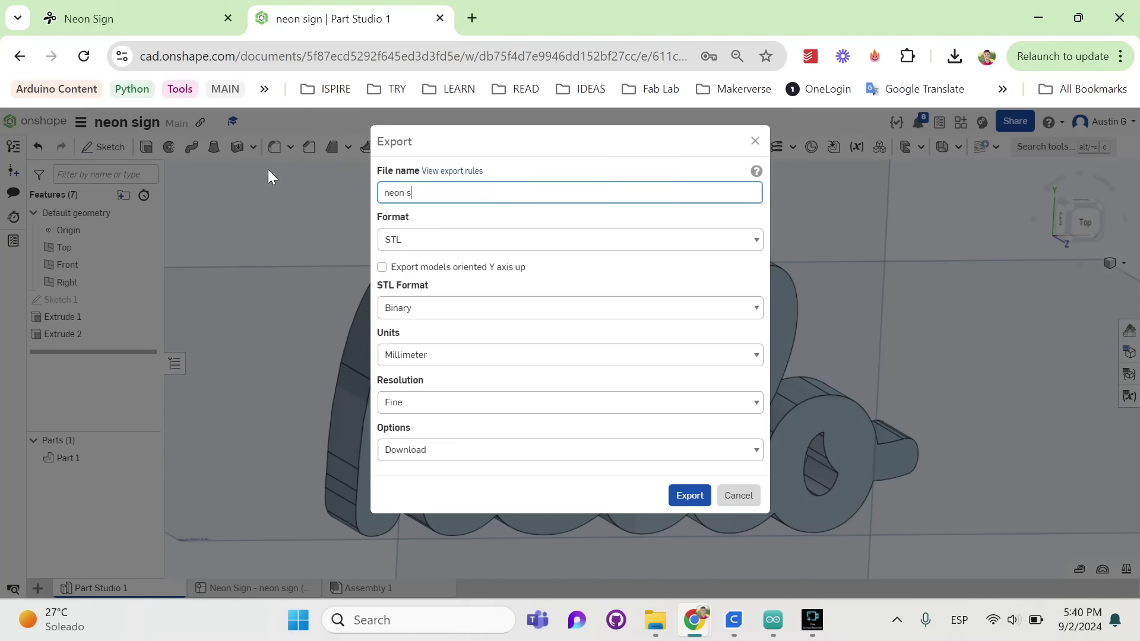
type("ign hello")
left_click(410, 241)
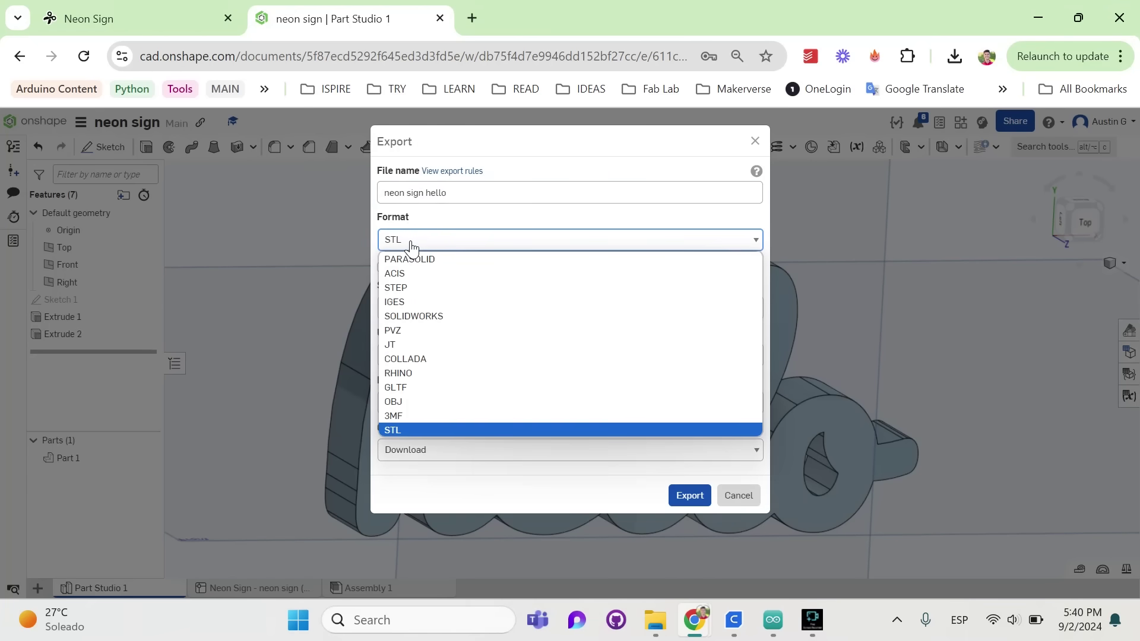
left_click(412, 243)
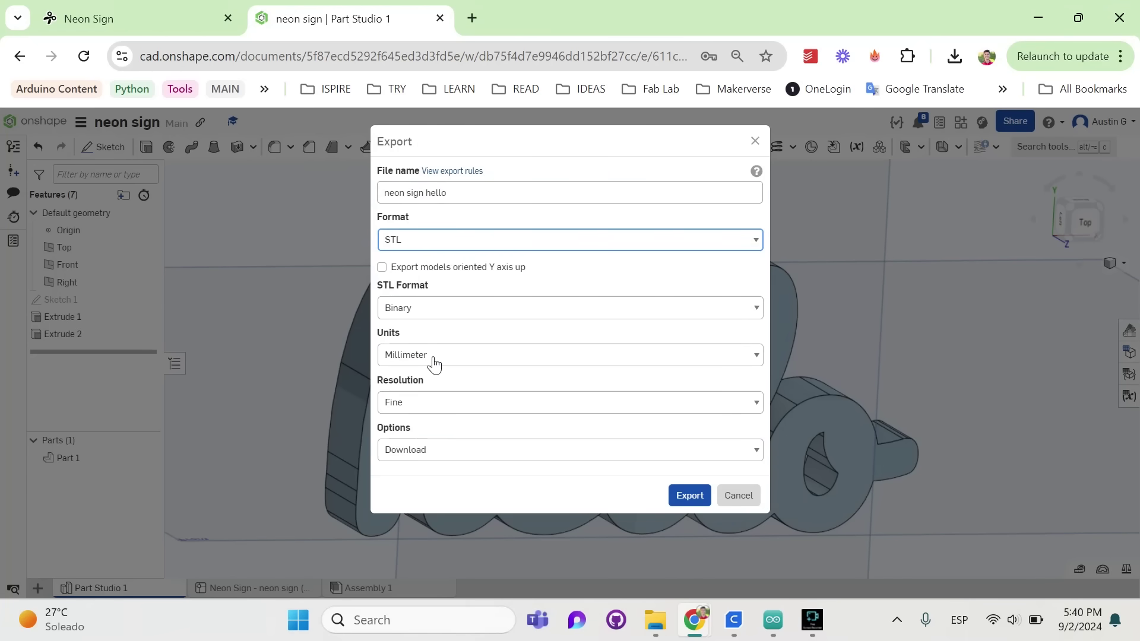
left_click(439, 410)
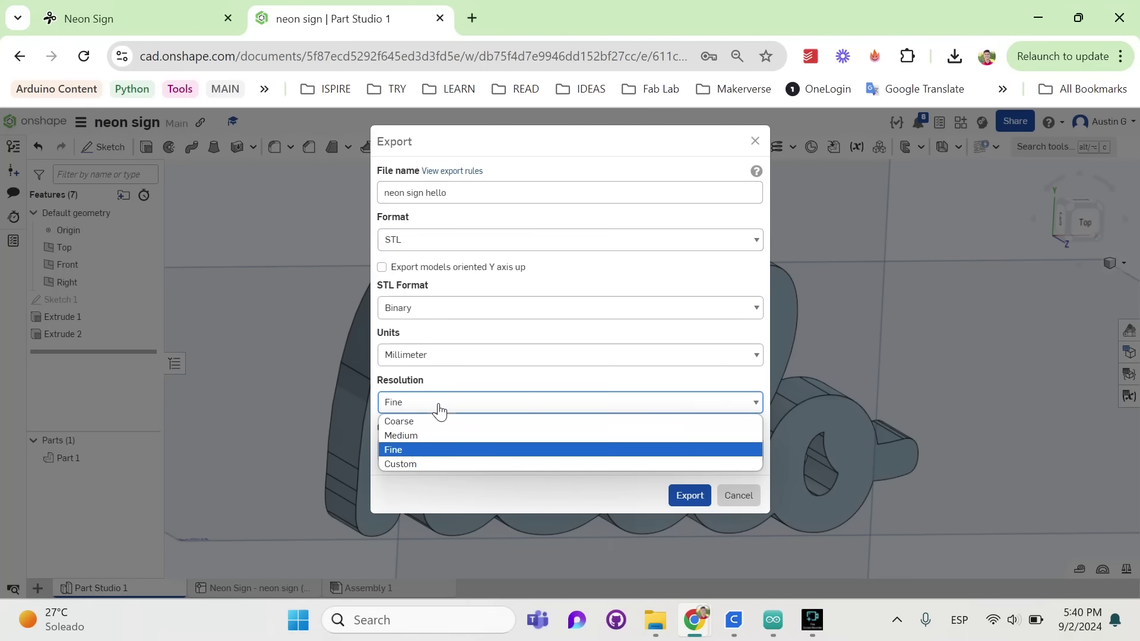
left_click(413, 451)
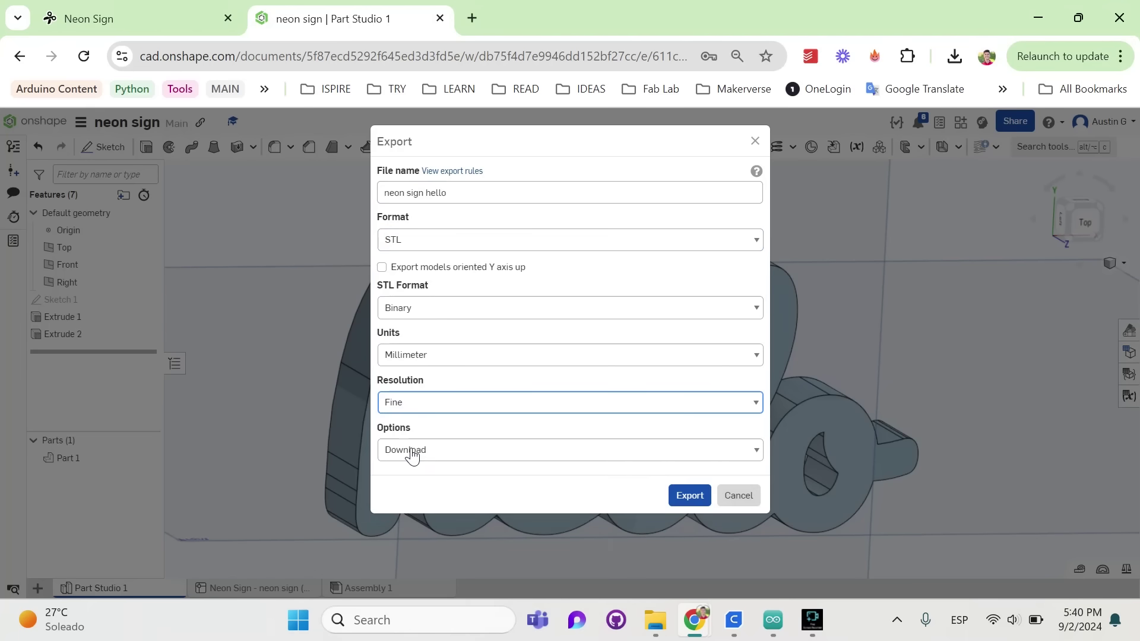
left_click(685, 496)
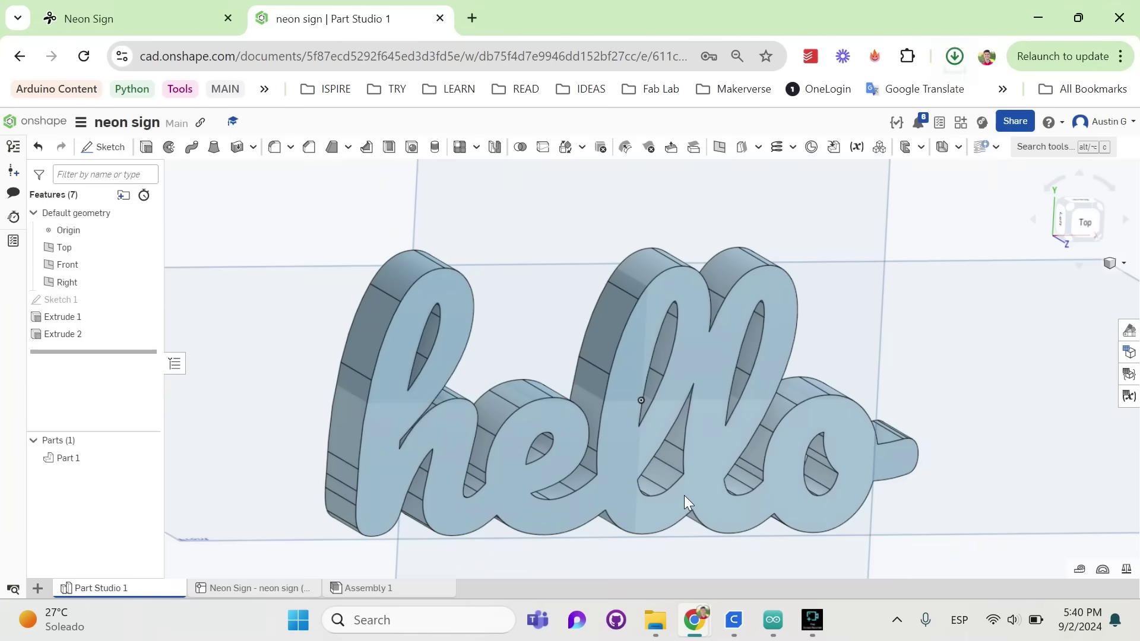
- Load the downloaded 'neon sign hello' file into Ultimaker Cura
key("alt+Tab")
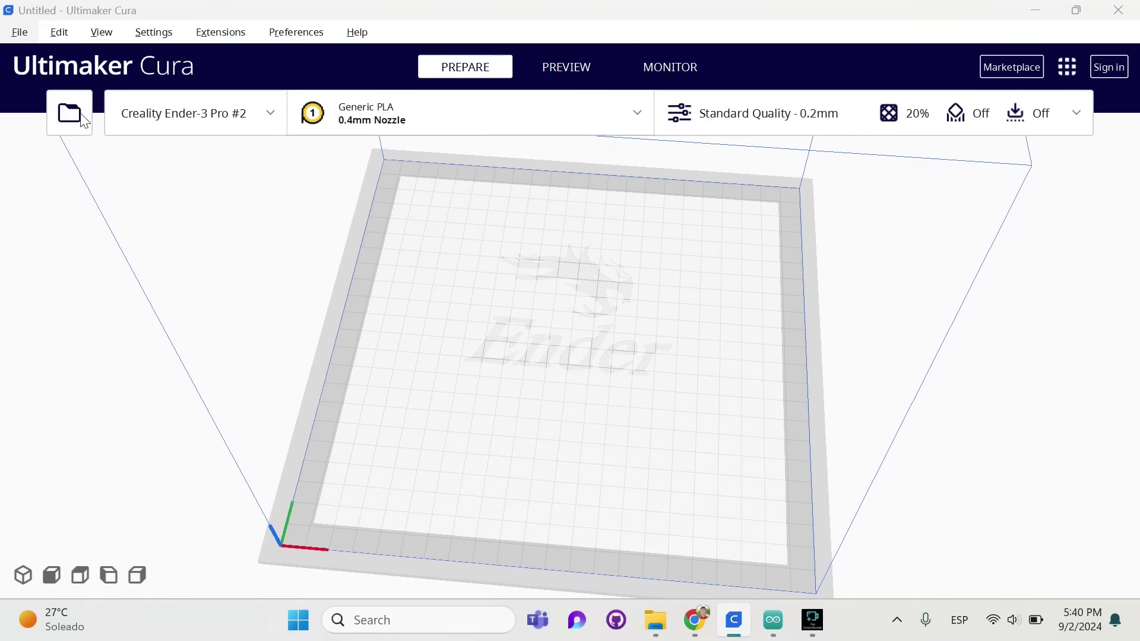
left_click(70, 112)
double_click(289, 187)
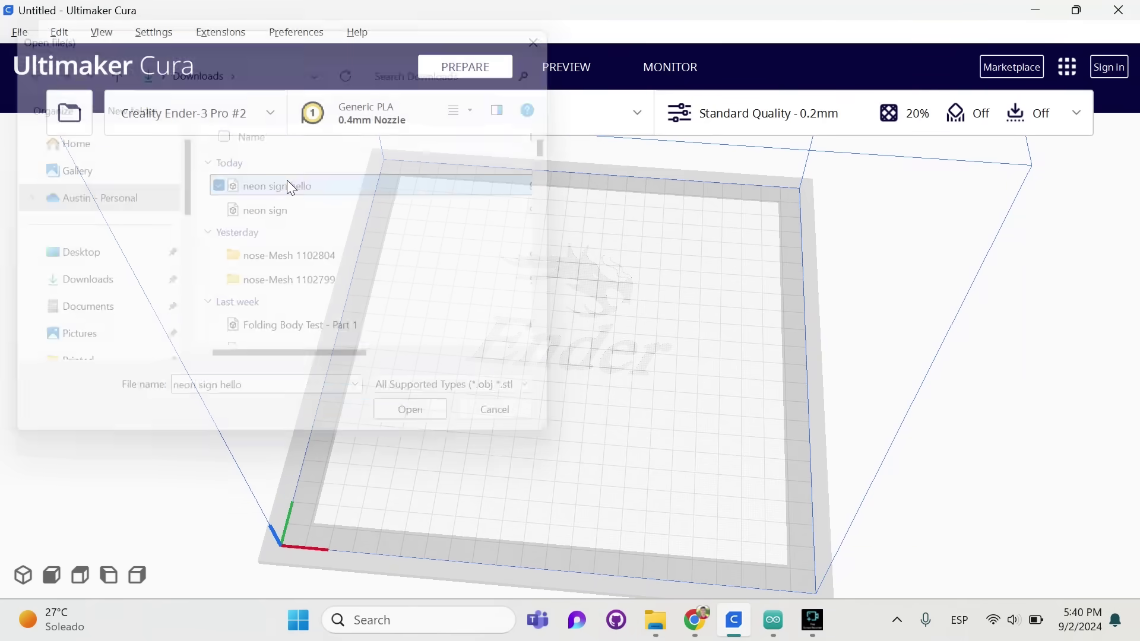
- Rotate the hello model on the plate so it sits flipped with channels upward
scroll(558, 343, "up", 3)
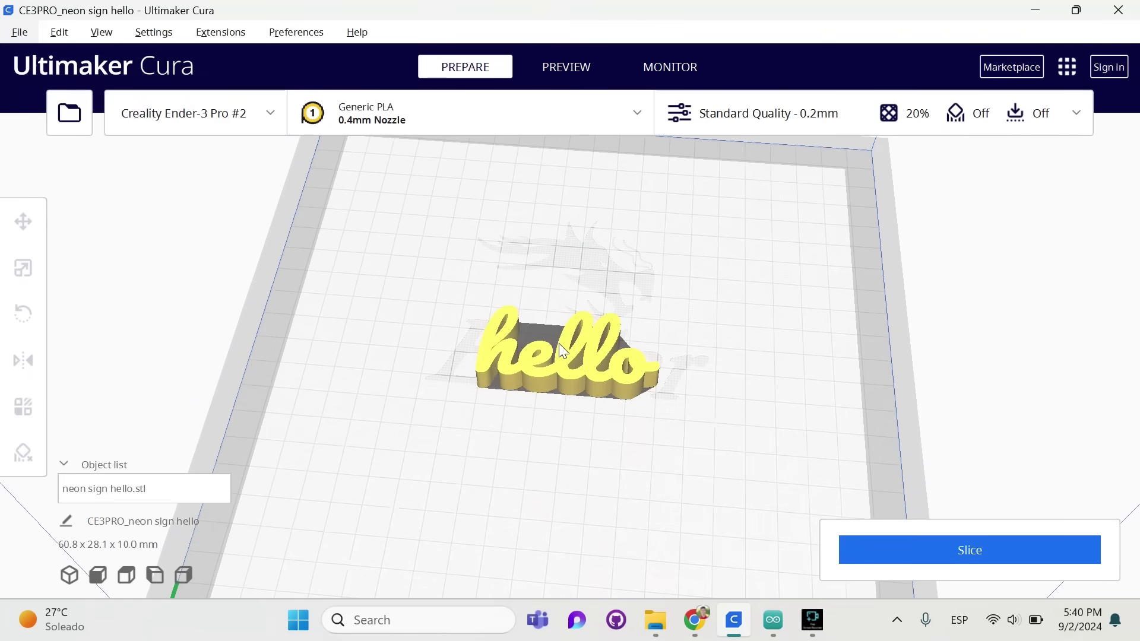
left_click(567, 367)
left_click(23, 315)
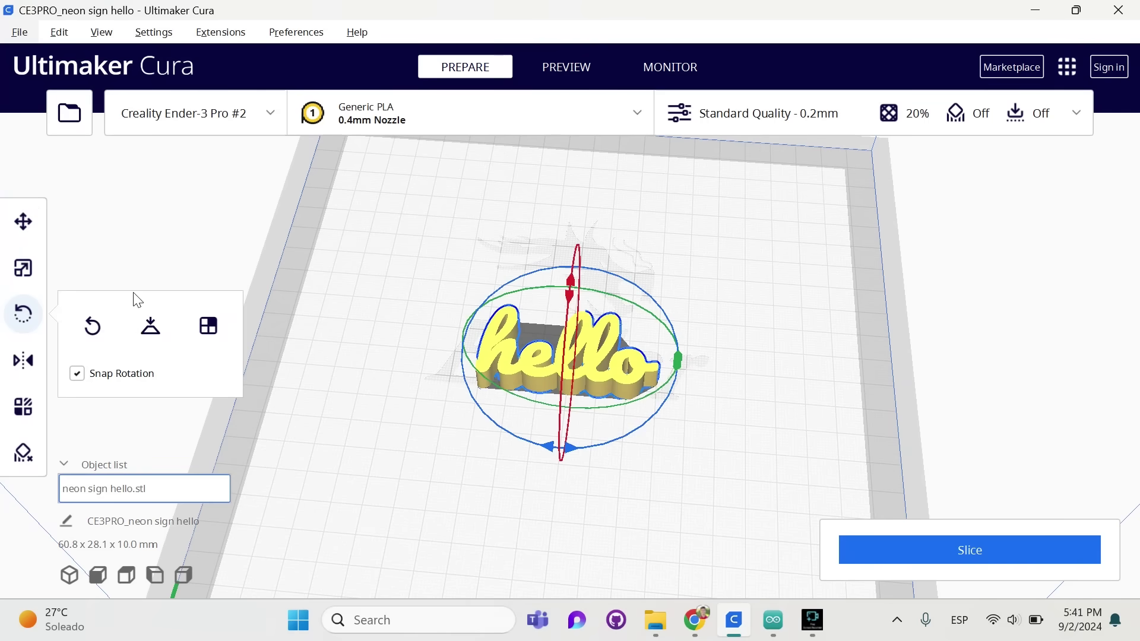
left_click_drag(676, 364, 702, 334)
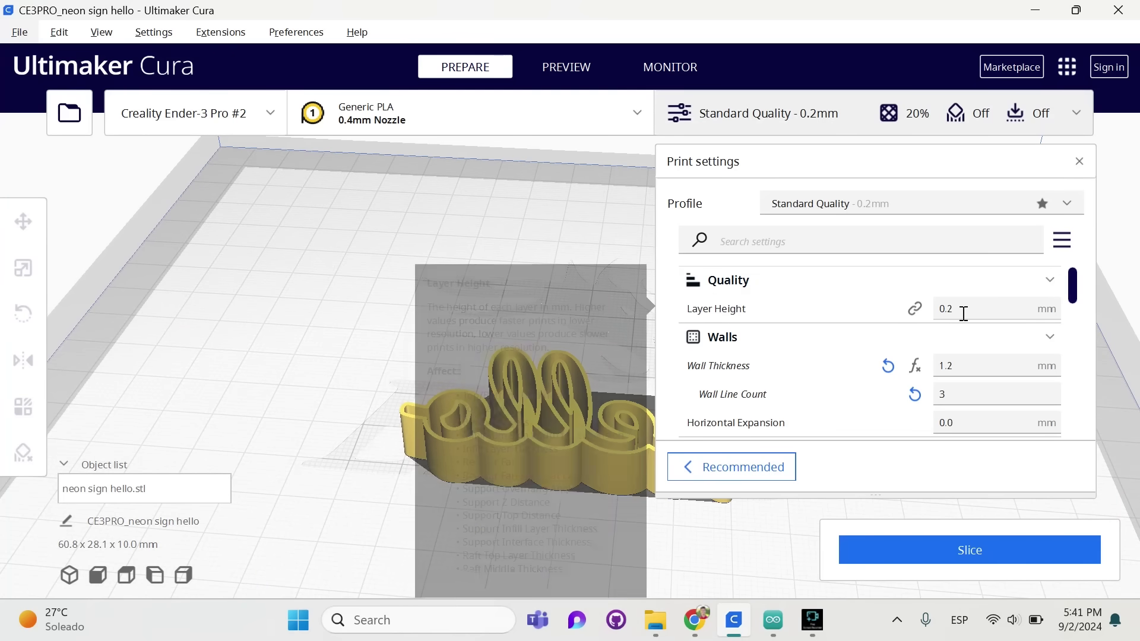
- Set Wall Thickness to 0.8 mm (2 wall lines) and switch back to Recommended settings
left_click(962, 366)
type("0")
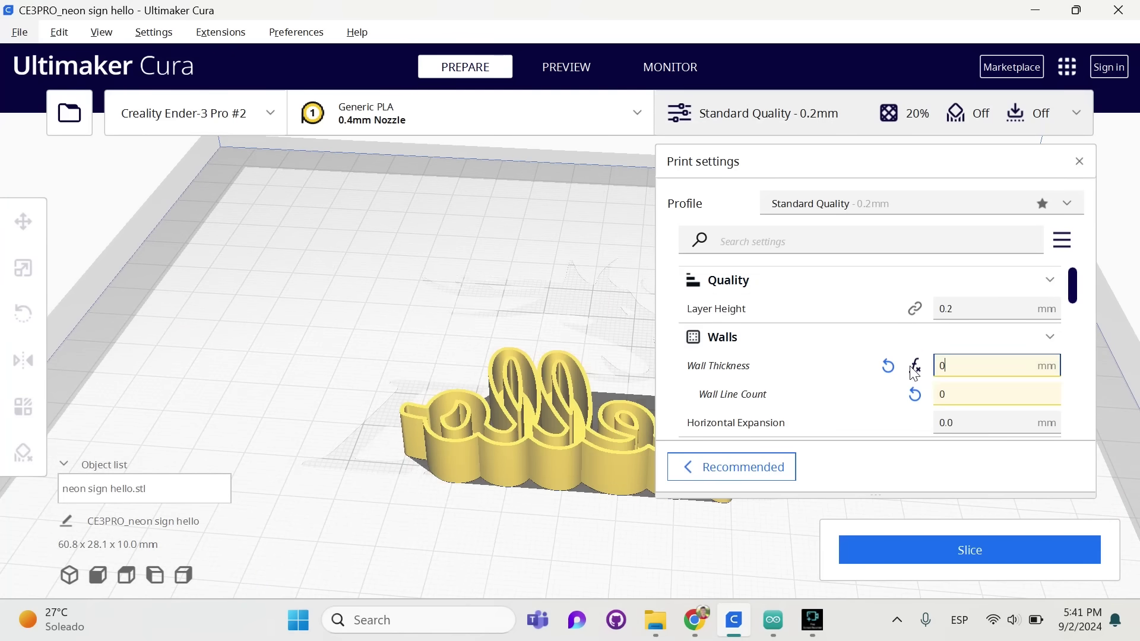
type(".8")
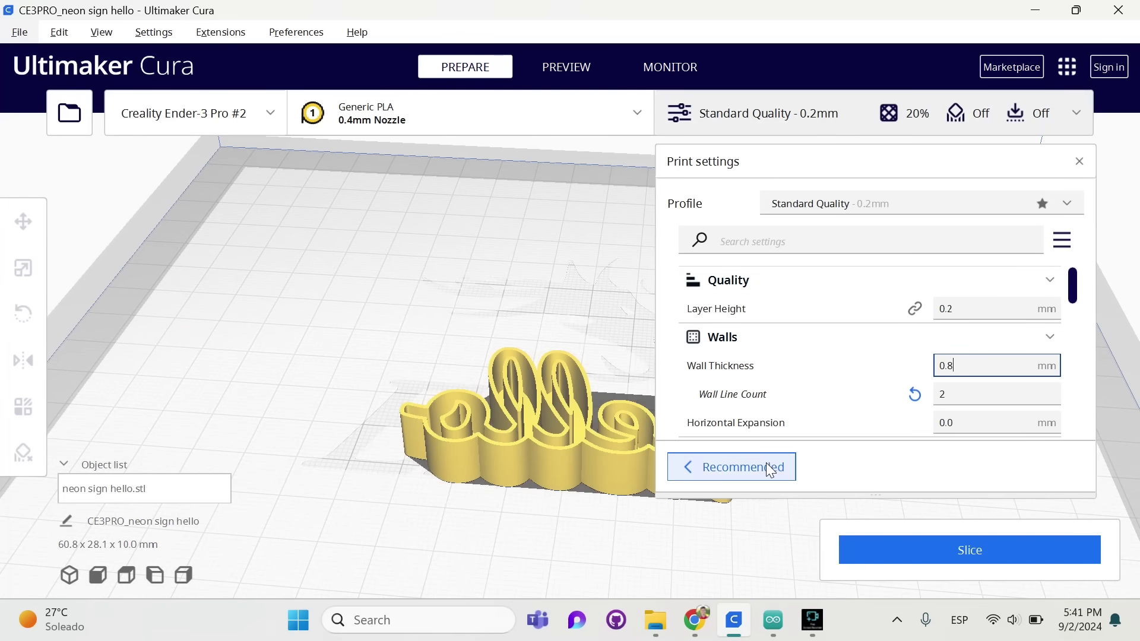
left_click(769, 468)
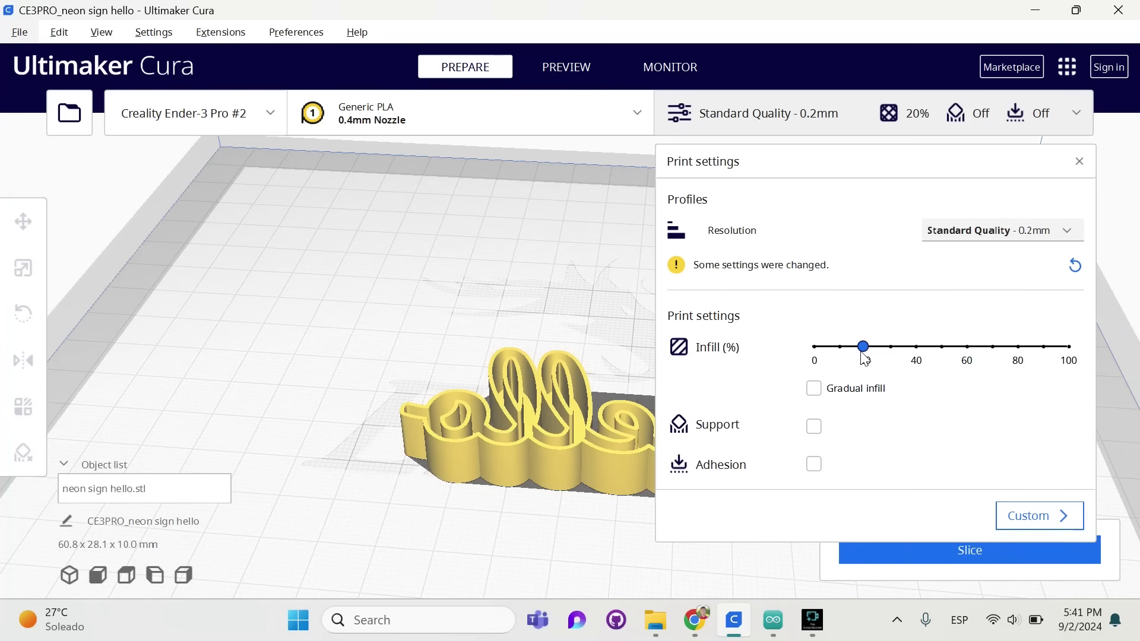
- Slice the hello model (43 minutes, 5 g) and close the print settings
left_click(951, 553)
left_click(1081, 162)
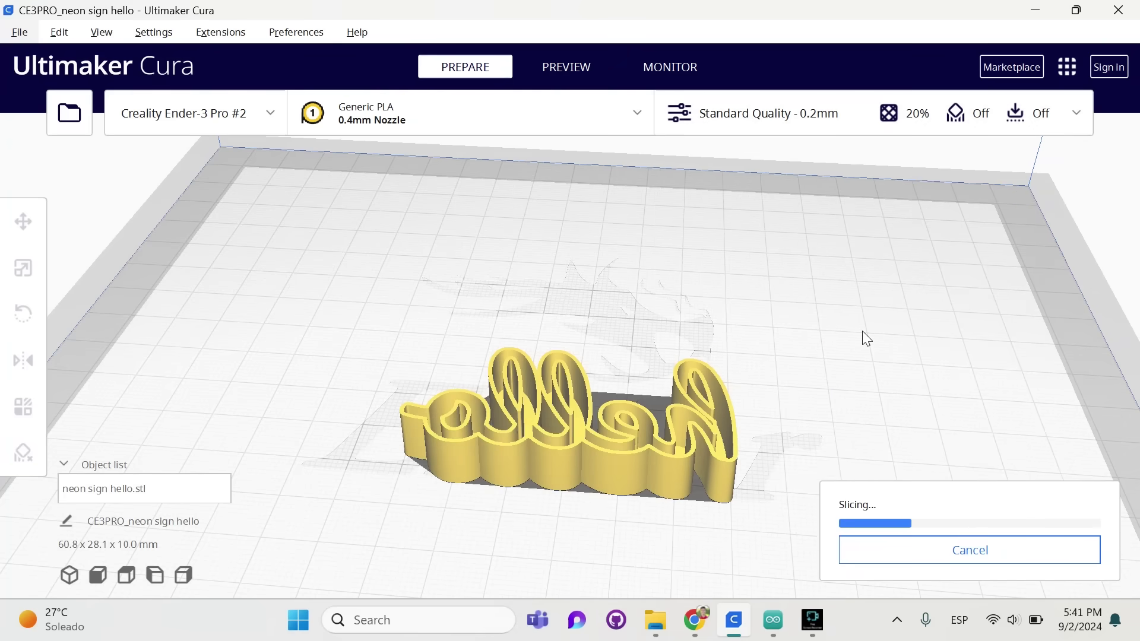
right_click_drag(862, 331, 831, 350)
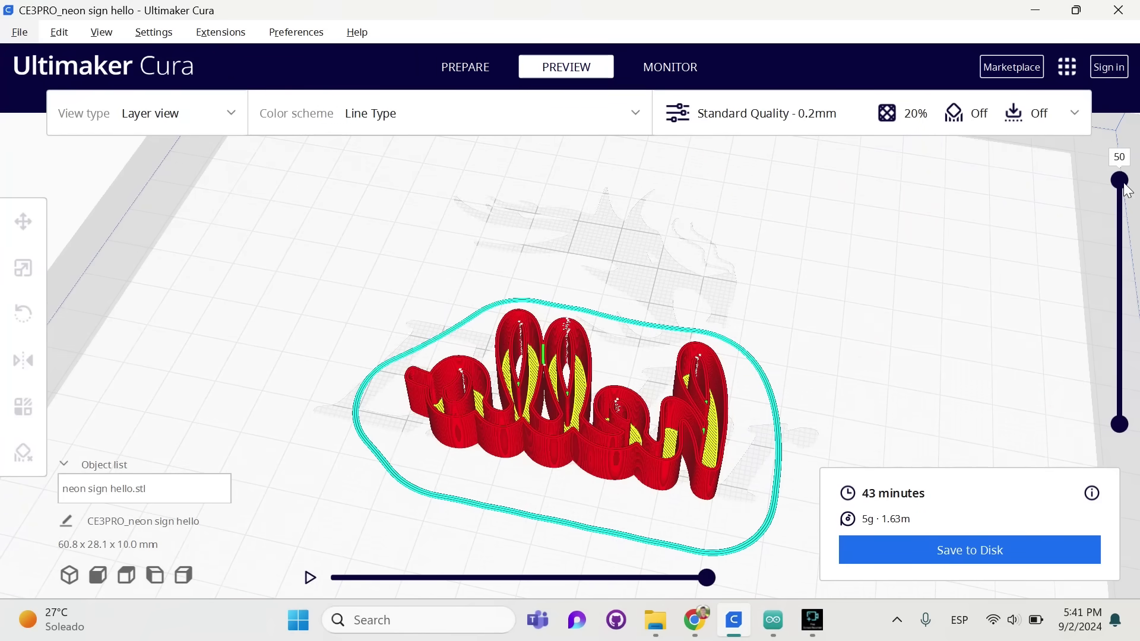
- Inspect the layer preview, cutting the slider down to the first few layers
left_click_drag(1126, 189, 1119, 389)
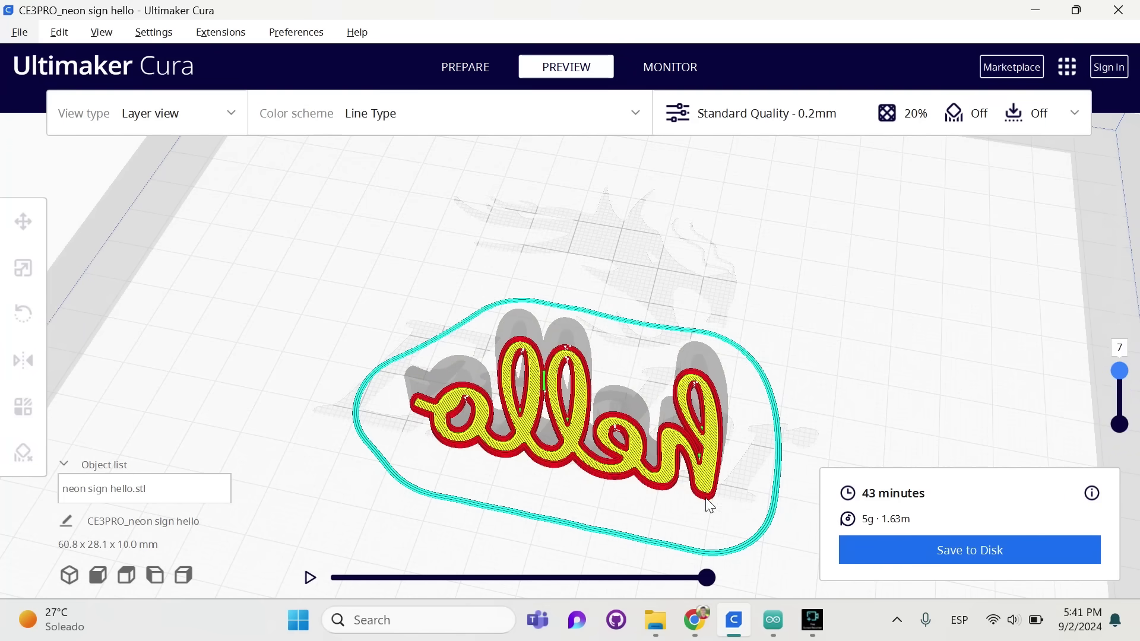
scroll(710, 505, "up", 2)
scroll(708, 465, "up", 3)
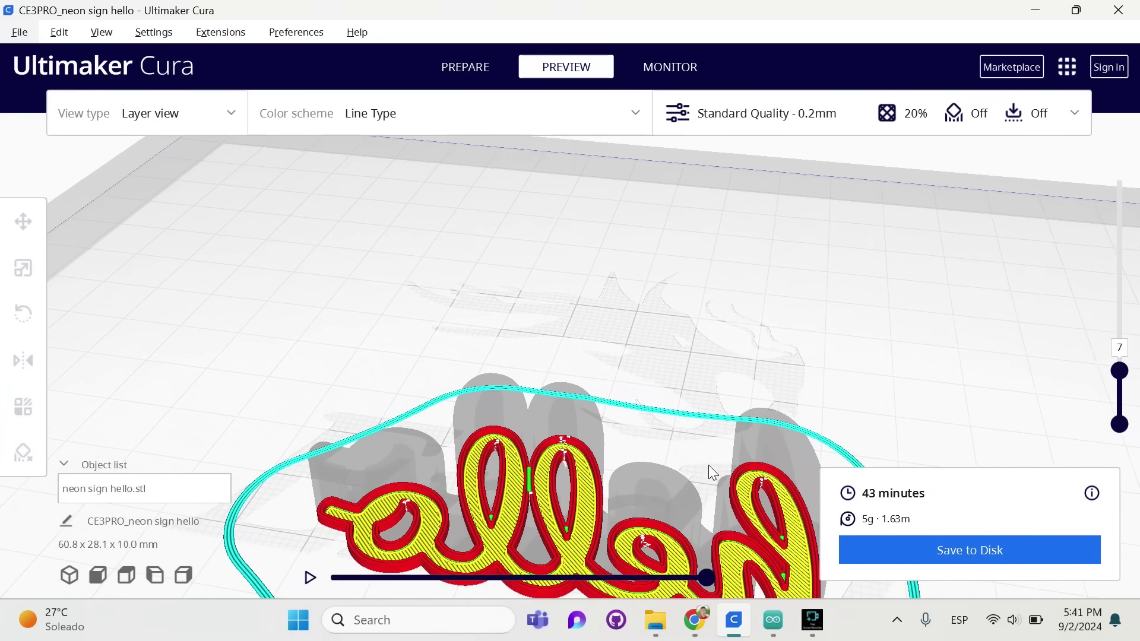
scroll(708, 464, "down", 3)
scroll(694, 536, "up", 3)
scroll(693, 536, "down", 1)
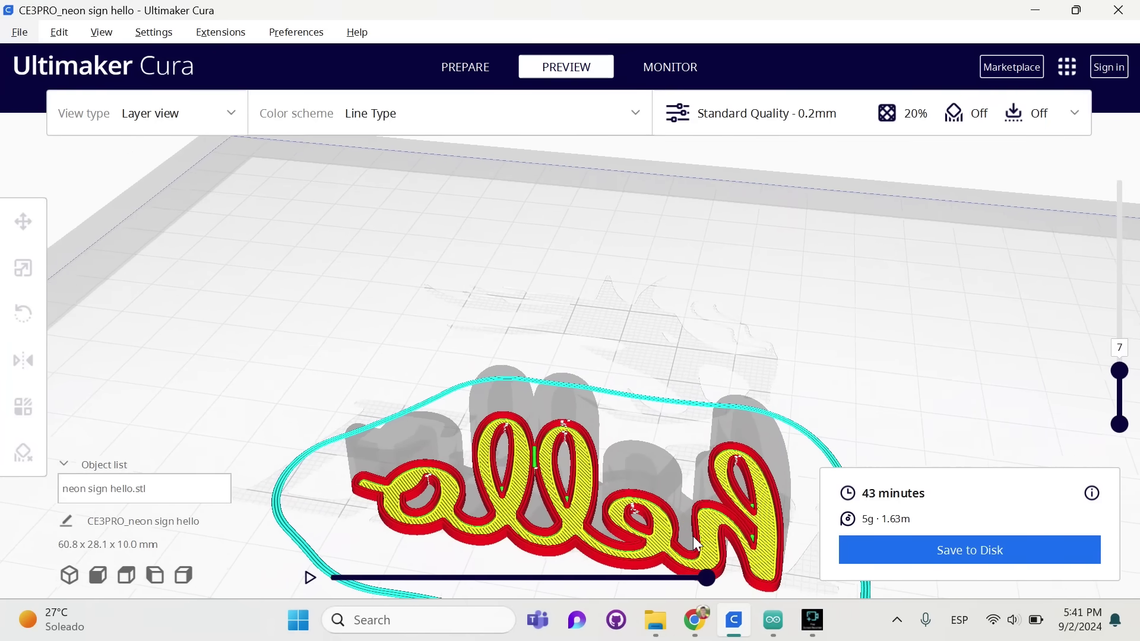
right_click_drag(692, 537, 782, 550)
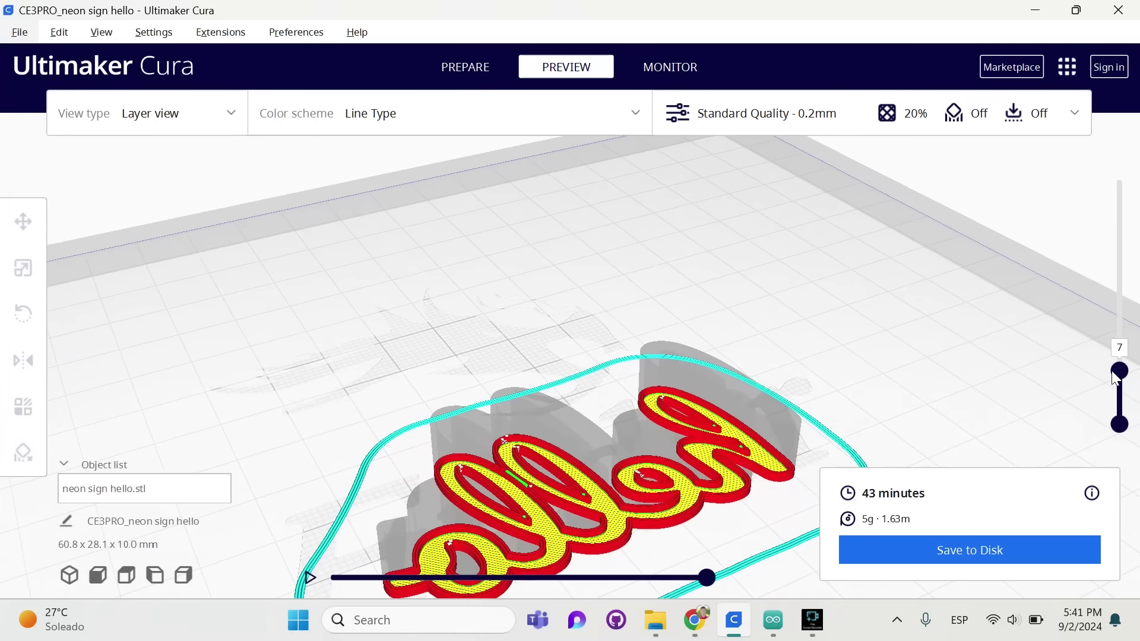
mouse_move(1118, 374)
left_mouse_down()
mouse_move(1120, 403)
mouse_move(1119, 383)
left_mouse_up()
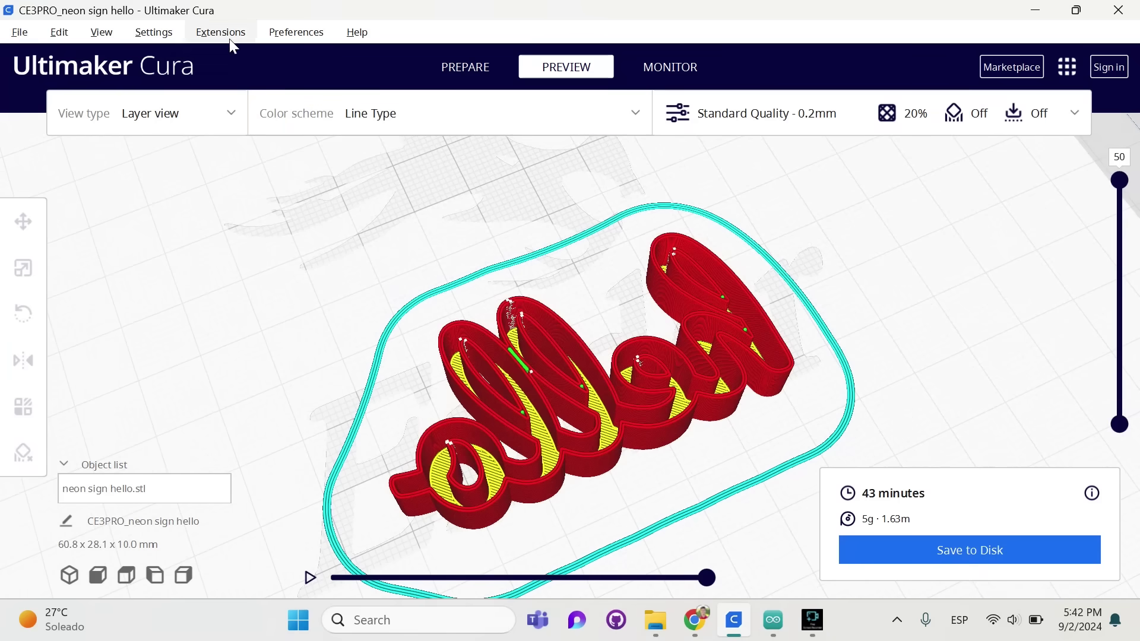
- Add a Pause at height post-processing script that pauses by layer number at layer 5
left_click(229, 38)
mouse_move(274, 109)
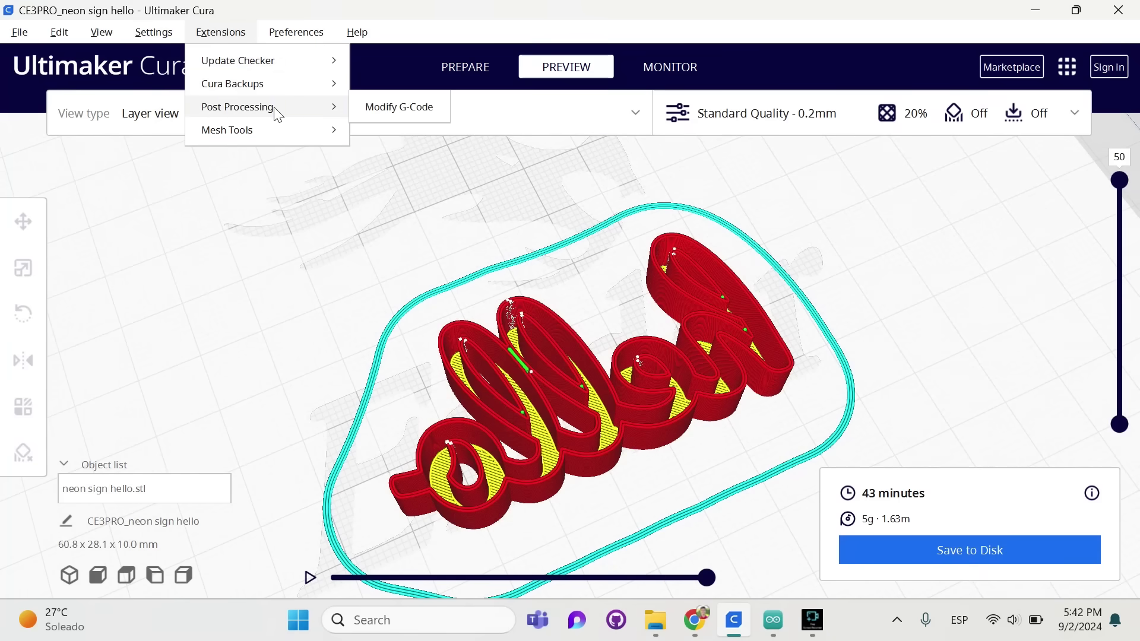
left_click(382, 117)
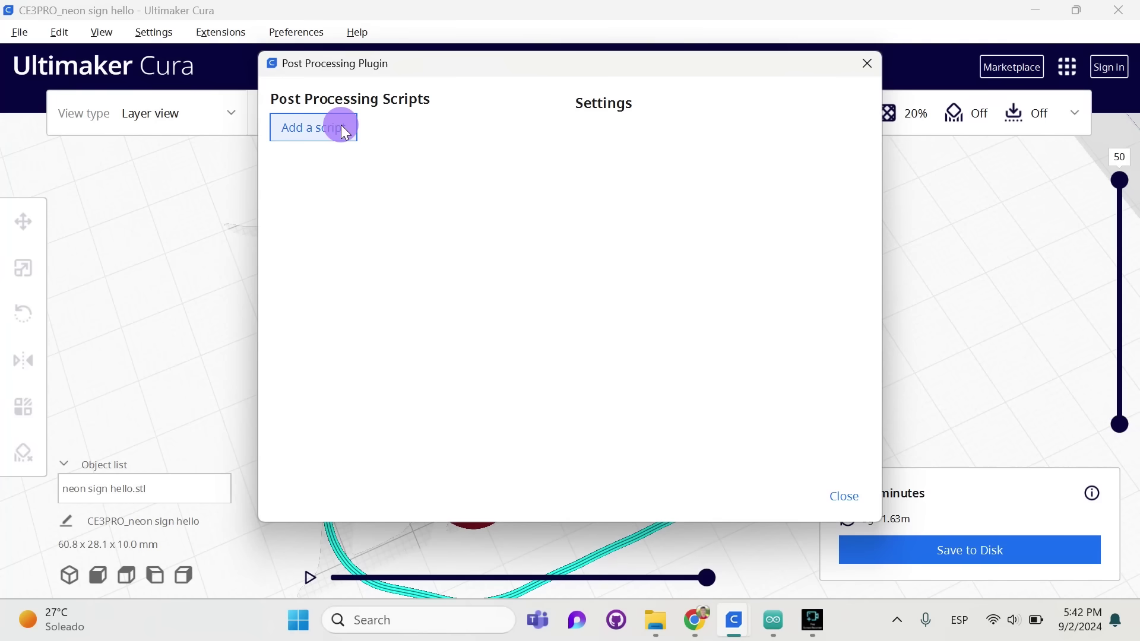
left_click(342, 129)
left_click(368, 268)
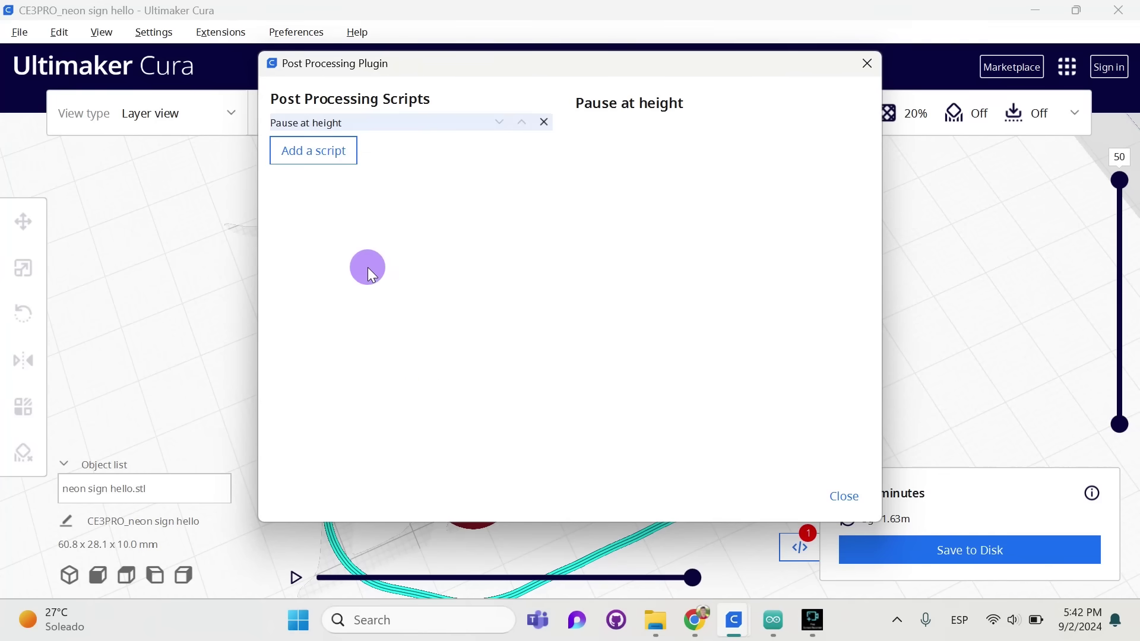
left_click(775, 125)
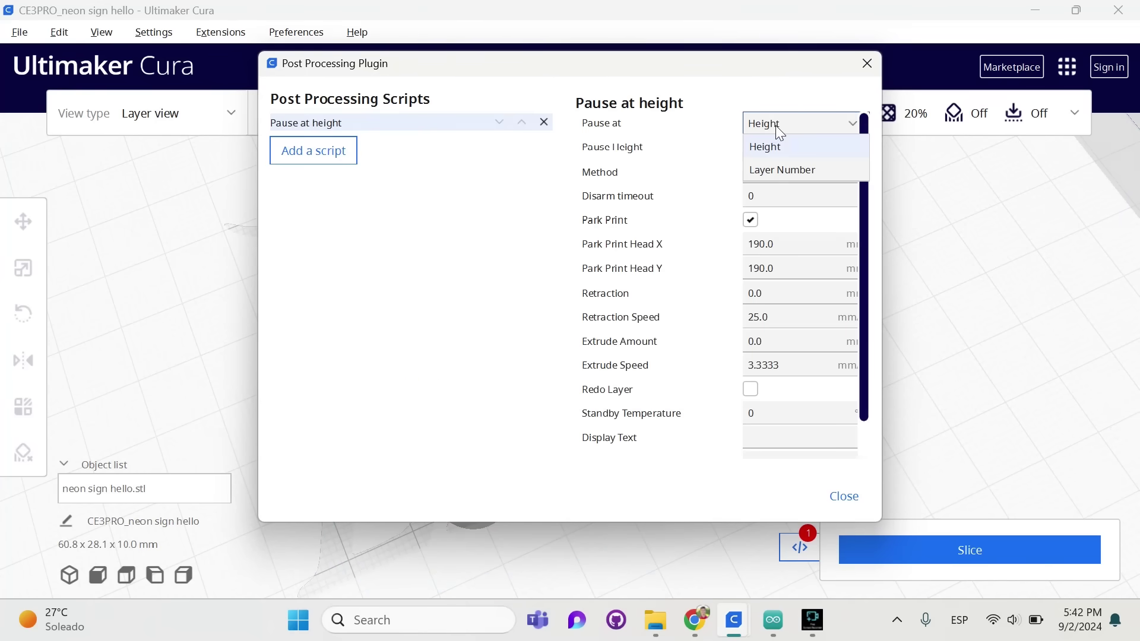
left_click(778, 170)
type("5")
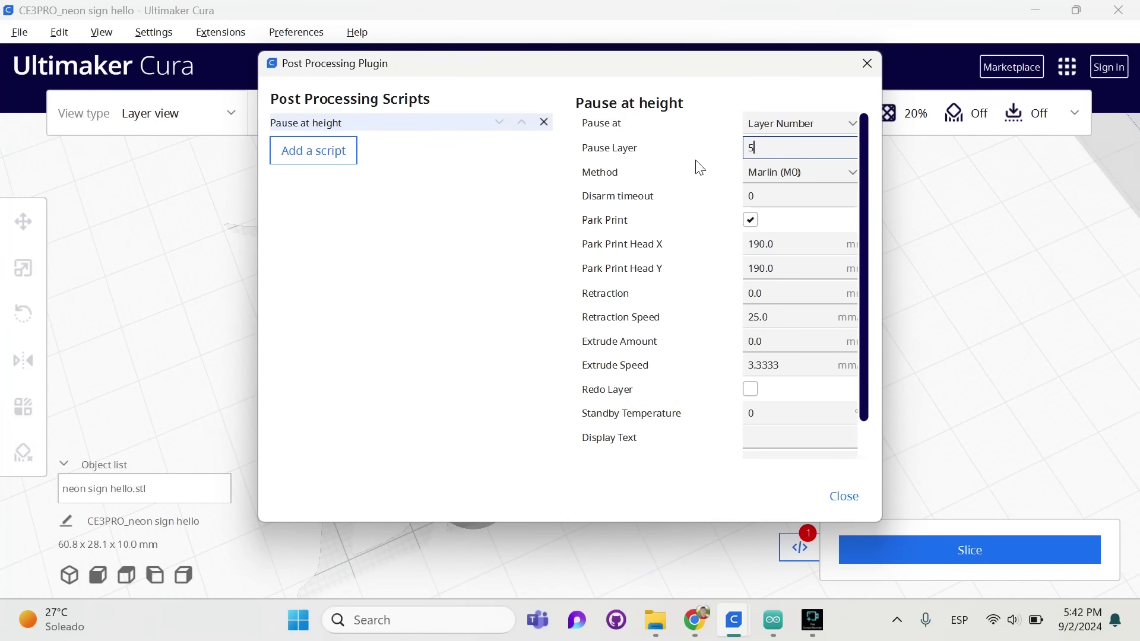
left_click(844, 496)
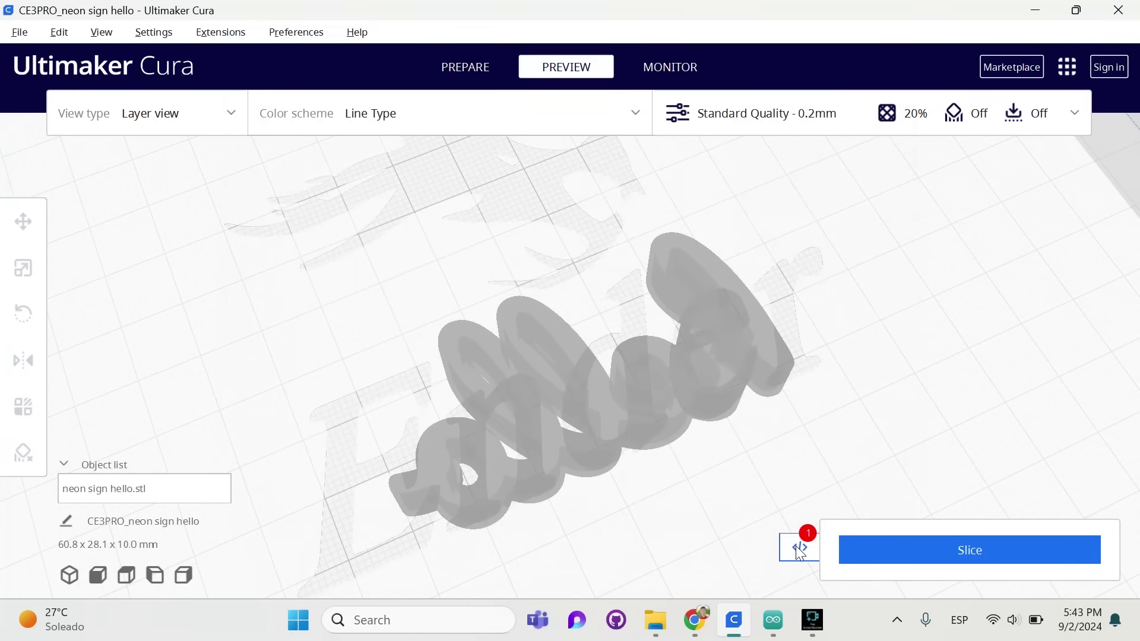
- Re-slice with the layer-5 pause script and limit the preview to layer 5
left_click(870, 547)
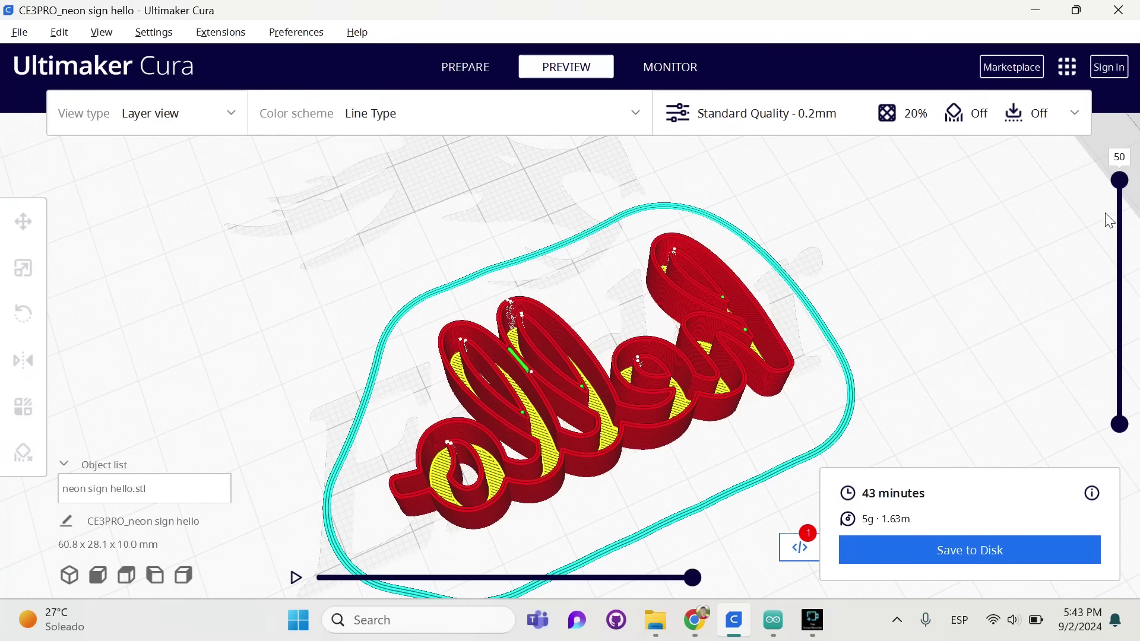
left_click_drag(1122, 186, 1112, 390)
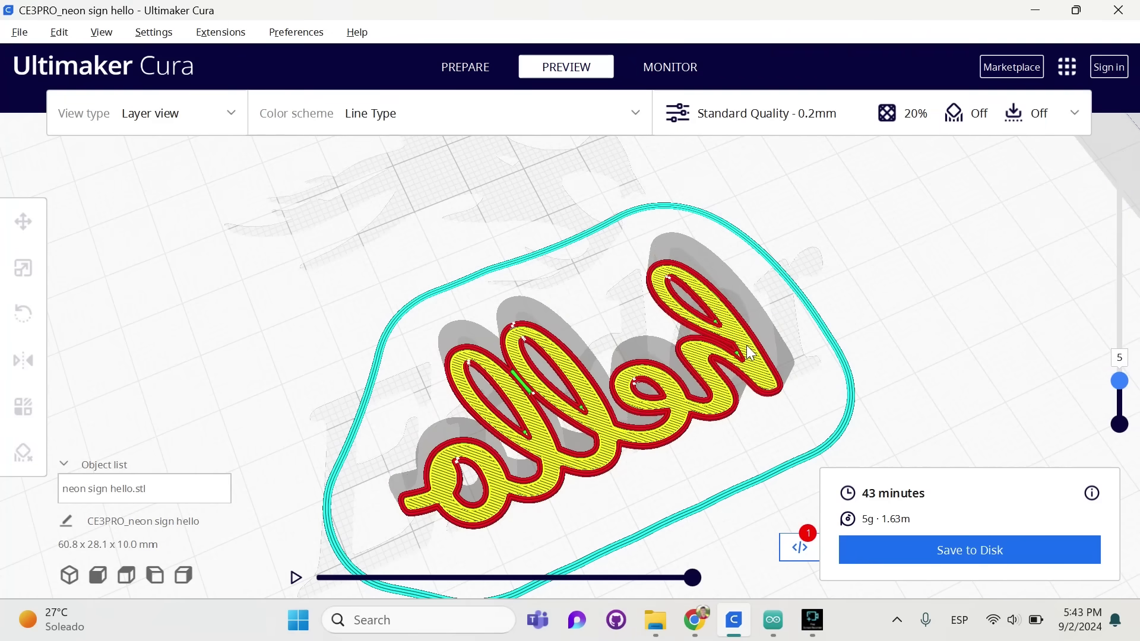